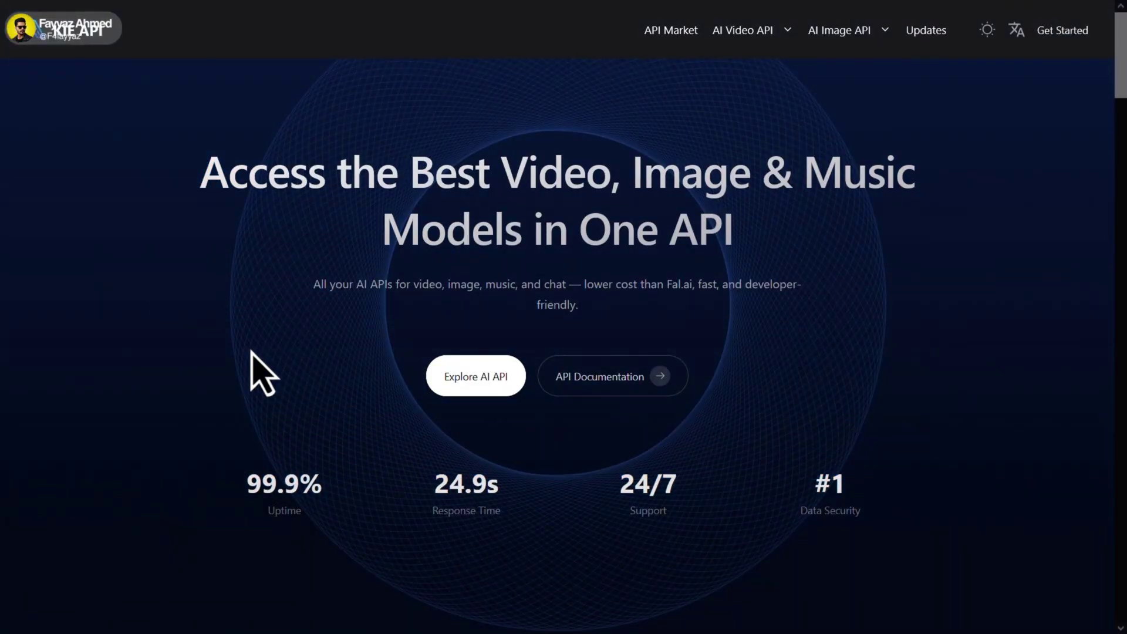
Open the KIE AI sign-in dialog from Get Started on the homepage
click(1059, 32)
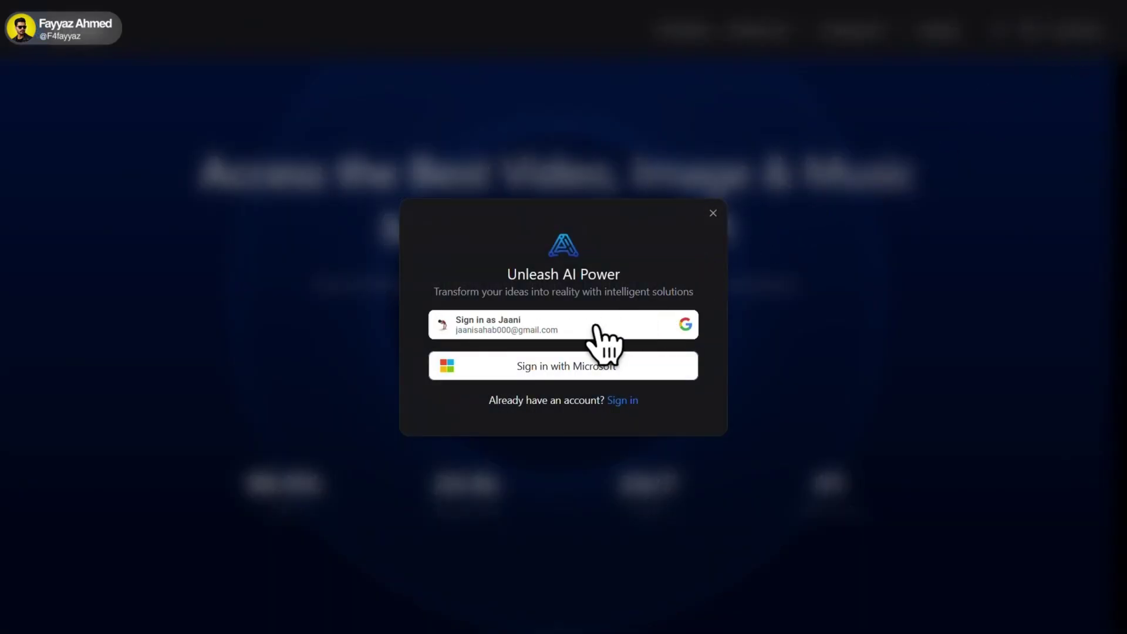
Sign in to KIE AI with Google and open the Nano Banana Pro model page
click(596, 326)
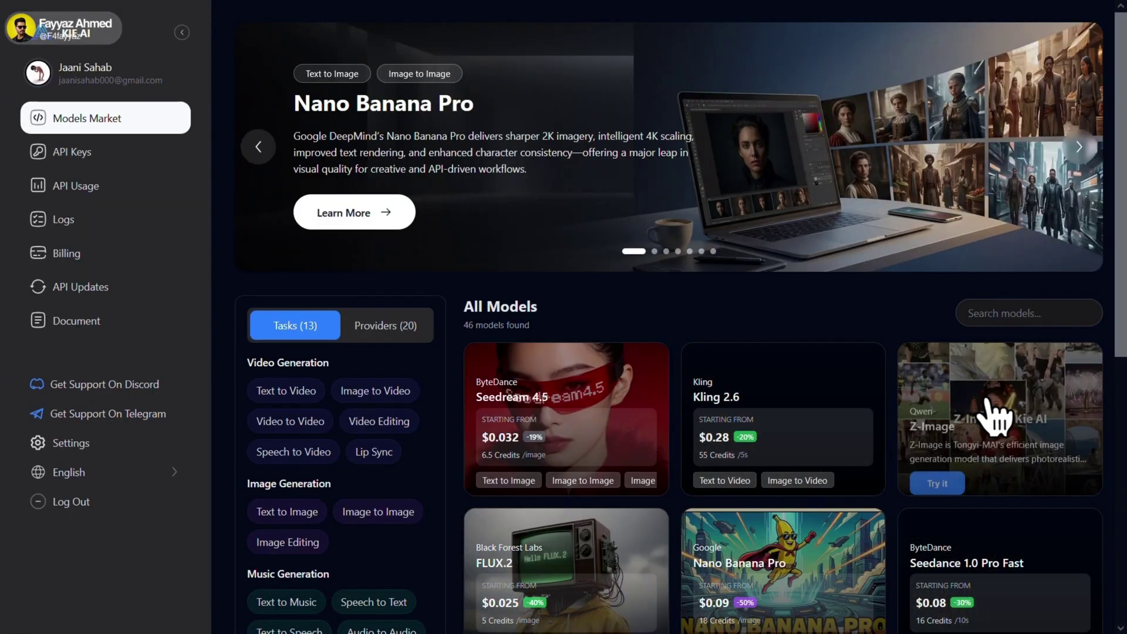
scroll(996, 418, down, 8)
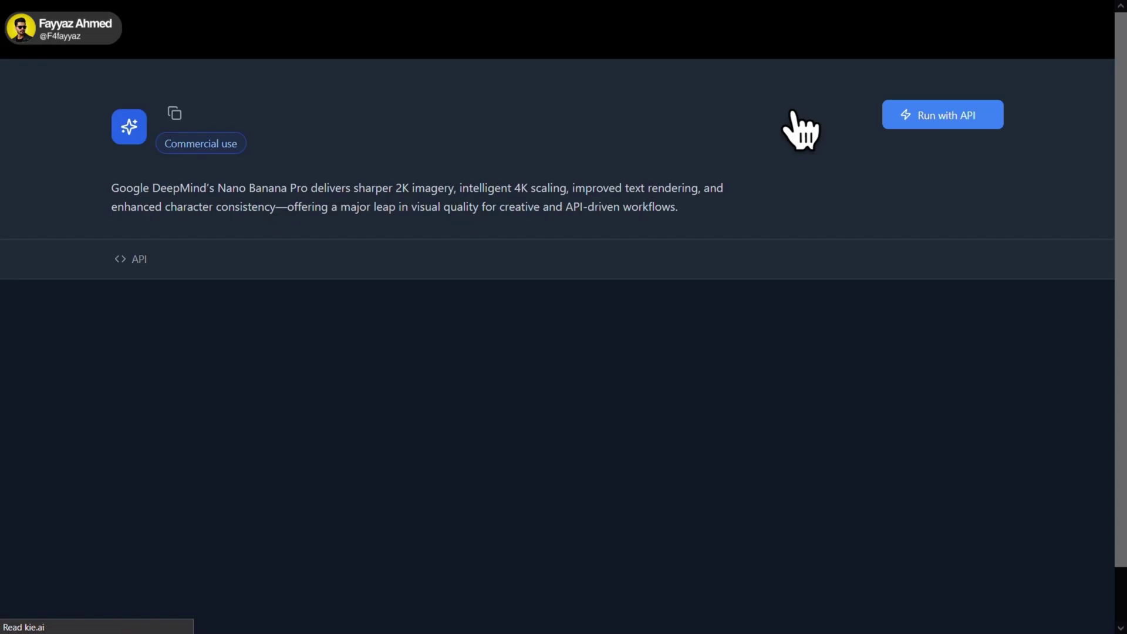
Upload the man's reference portrait and replace the comic-poster prompt with the realistic portrait prompt
scroll(333, 418, down, 3)
scroll(332, 418, down, 1)
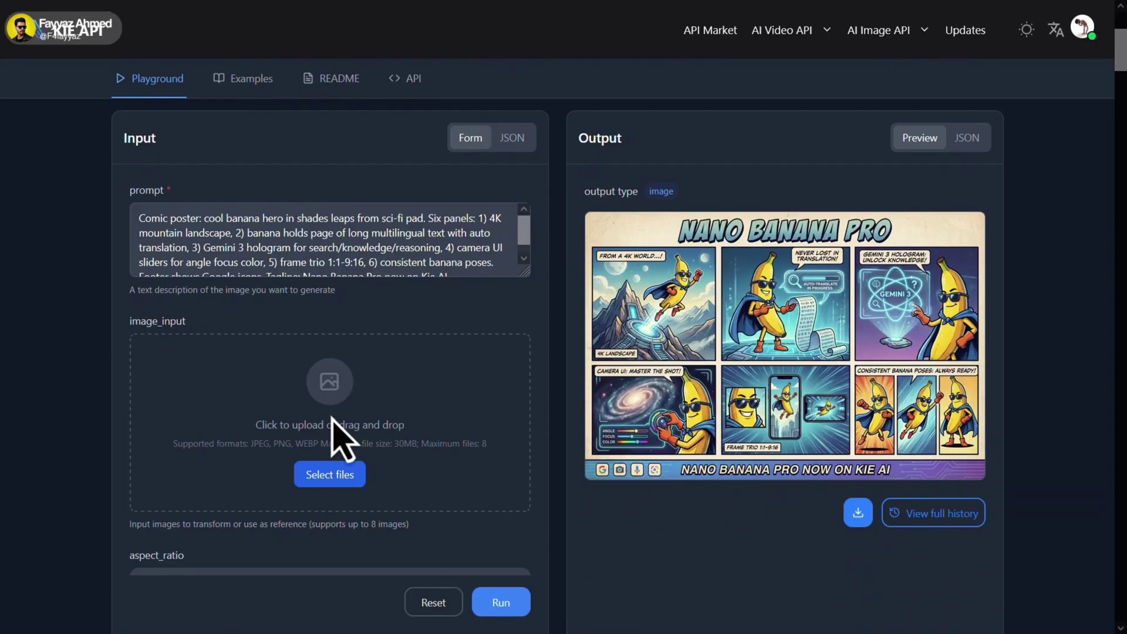
click(318, 477)
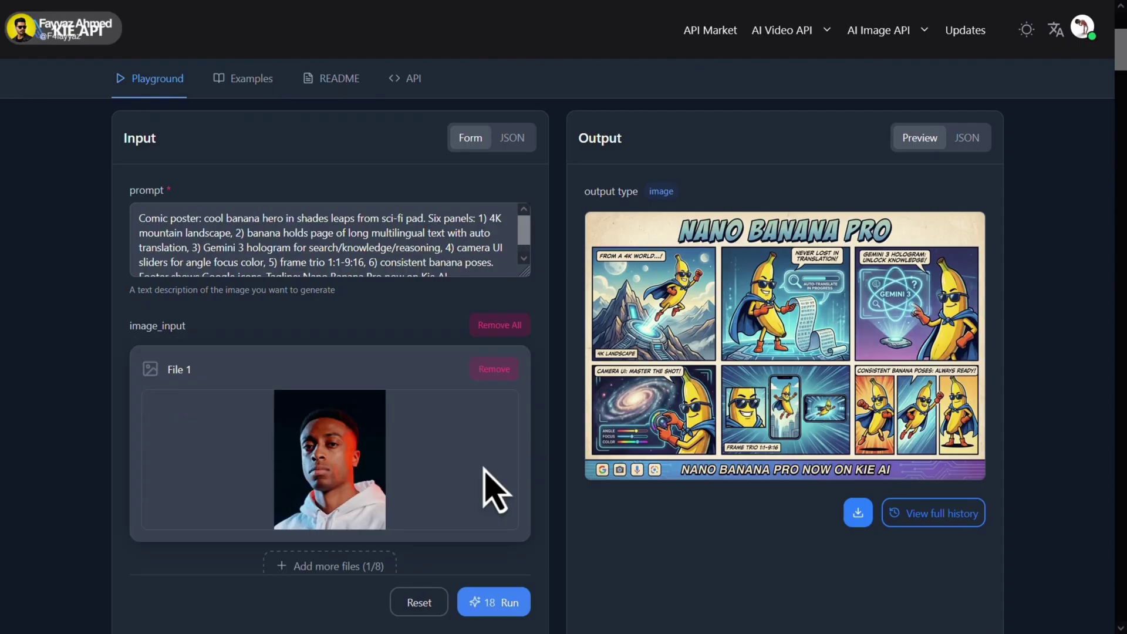
click(471, 254)
key(ctrl+a)
key(BackSpace)
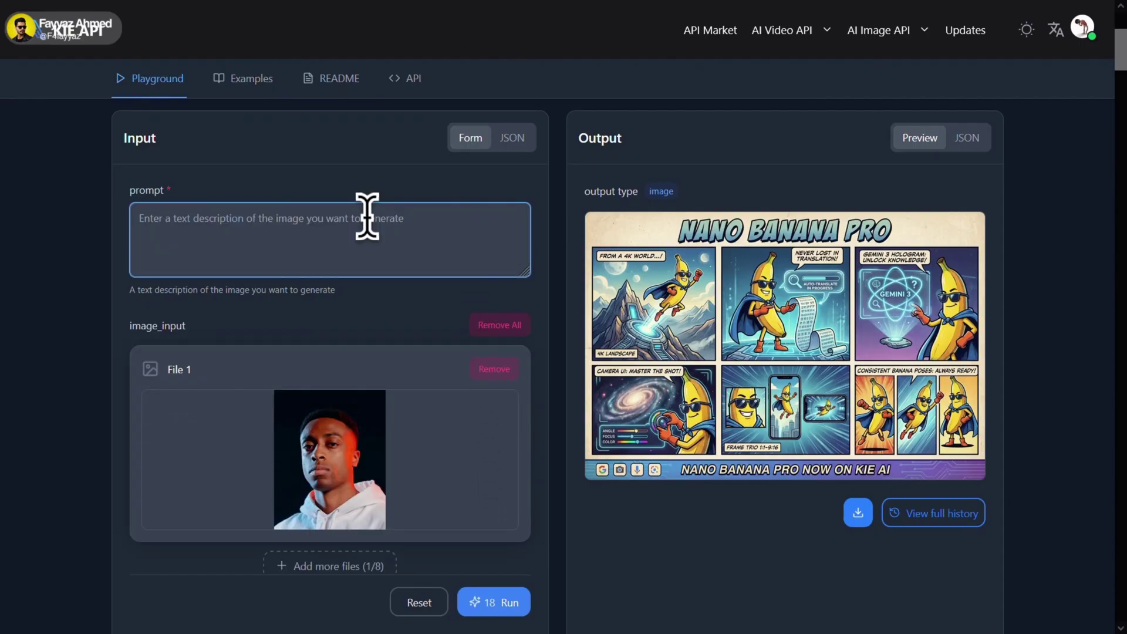
key(ctrl+v)
Set aspect ratio 16:9, resolution 4K and JPG output, then start generation
scroll(367, 216, up, 5)
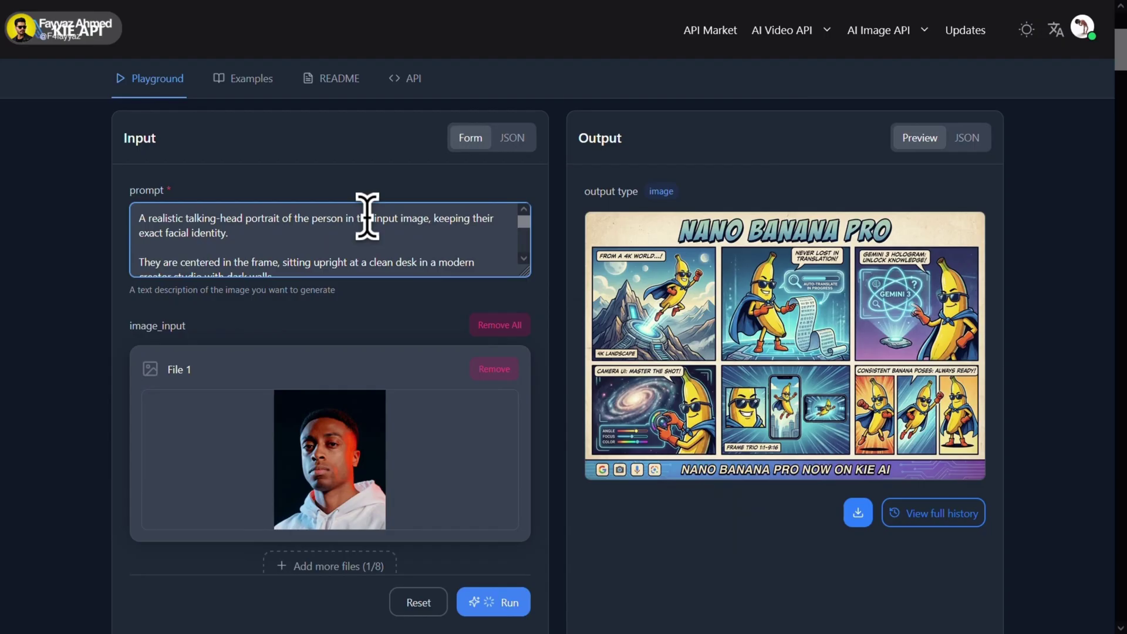
scroll(396, 376, down, 4)
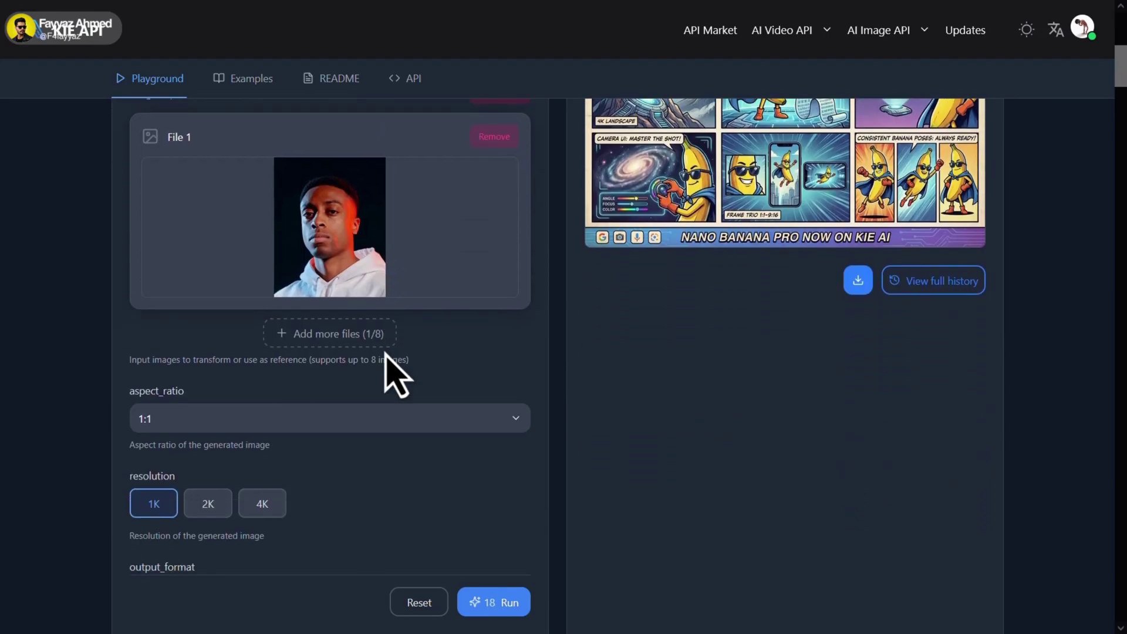
click(360, 420)
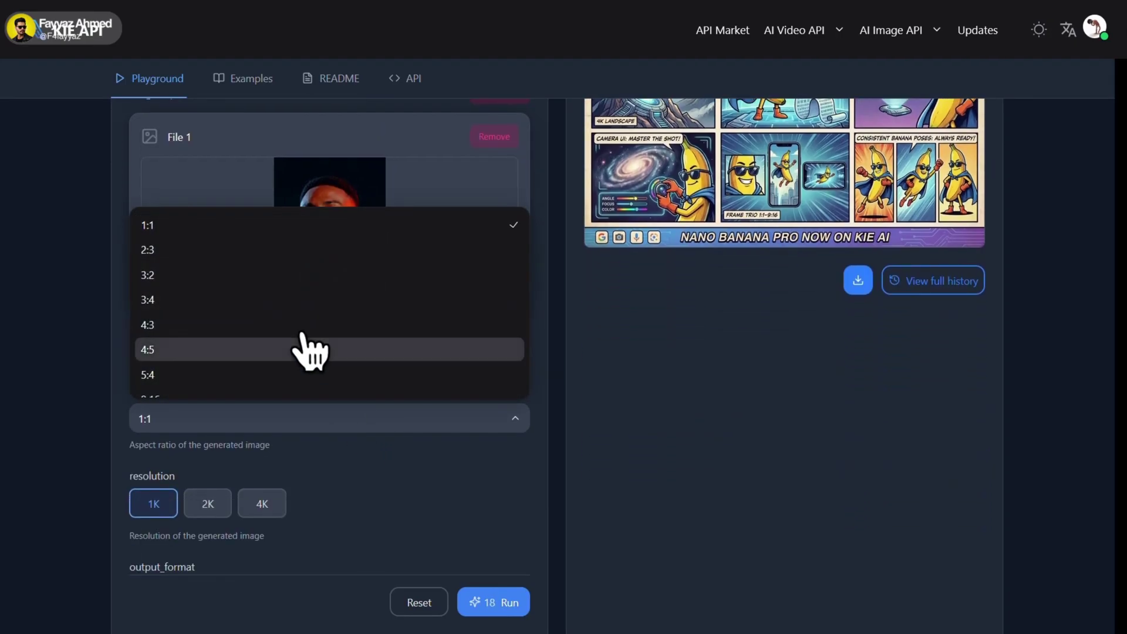
scroll(306, 346, down, 1)
scroll(304, 348, down, 1)
click(308, 334)
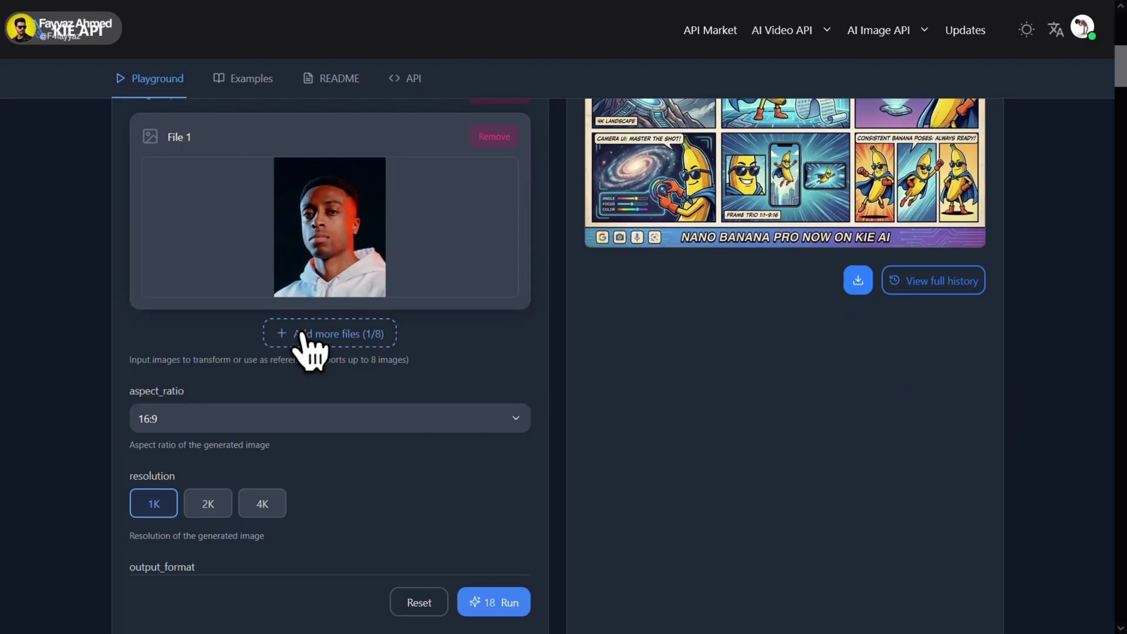
scroll(307, 352, down, 3)
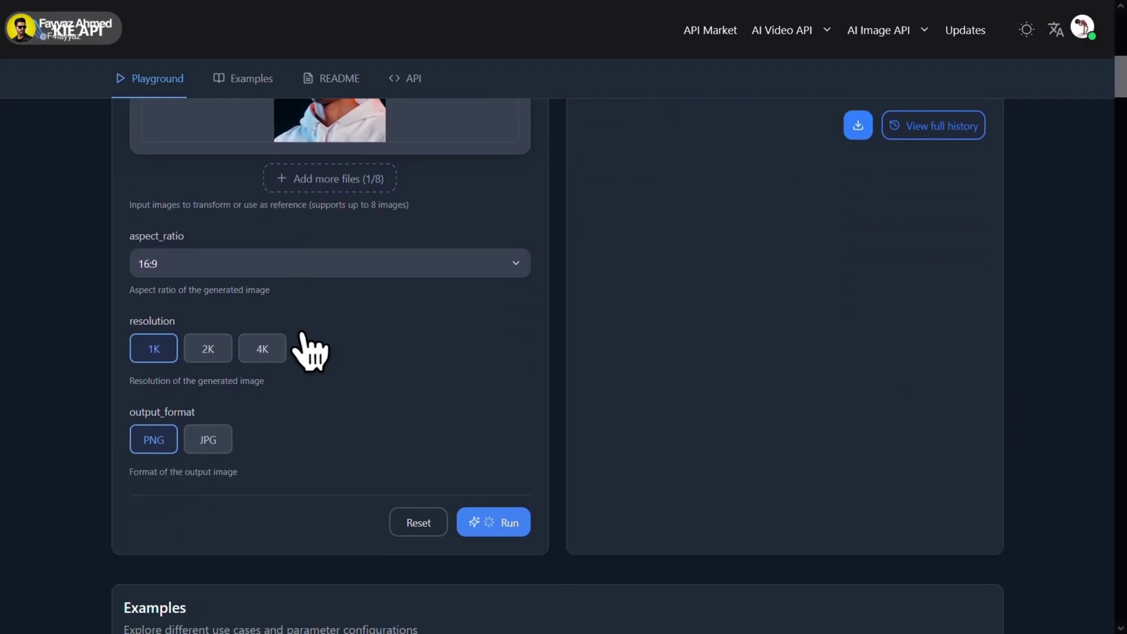
click(225, 359)
click(258, 359)
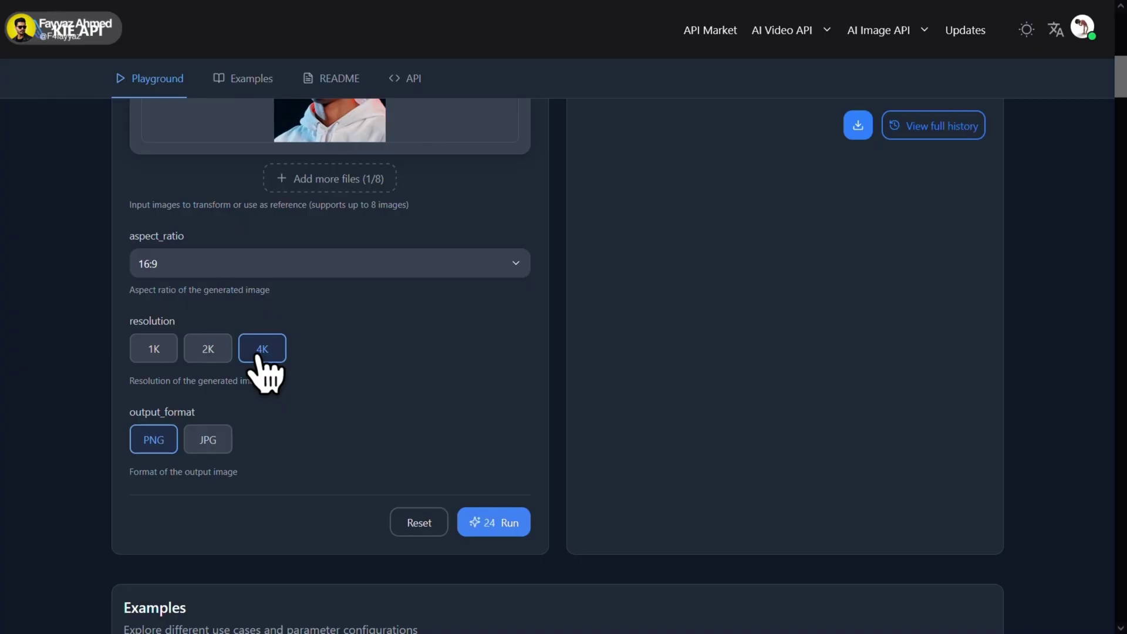
click(217, 442)
click(513, 524)
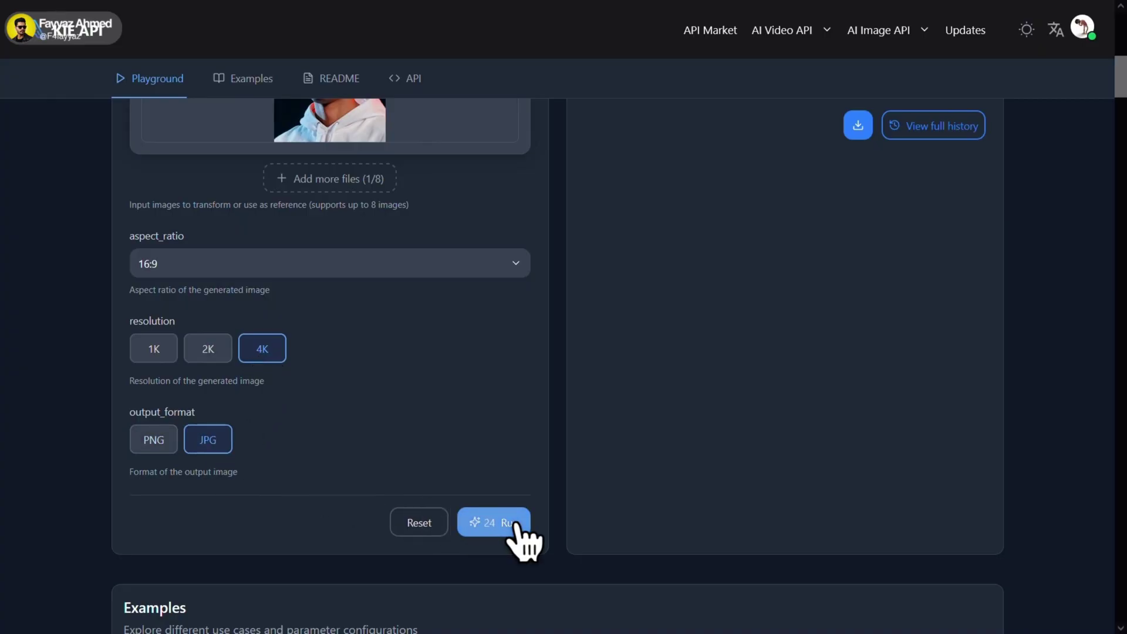
Run the generation, download the 16:9 JPEG portrait and zoom in to inspect the mouth
click(519, 534)
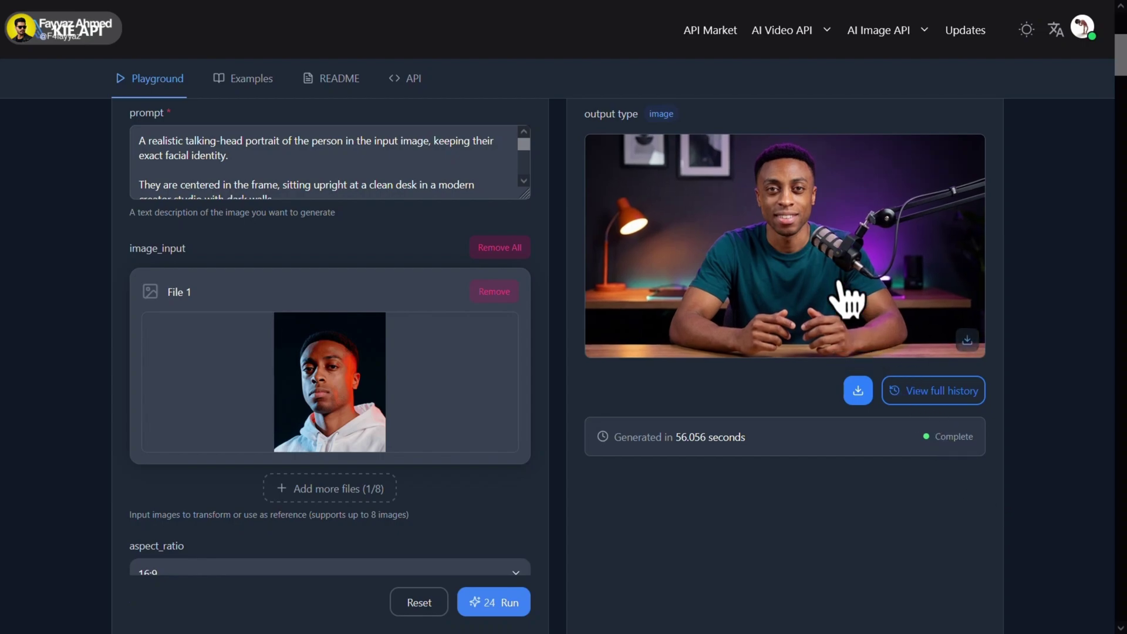
click(856, 390)
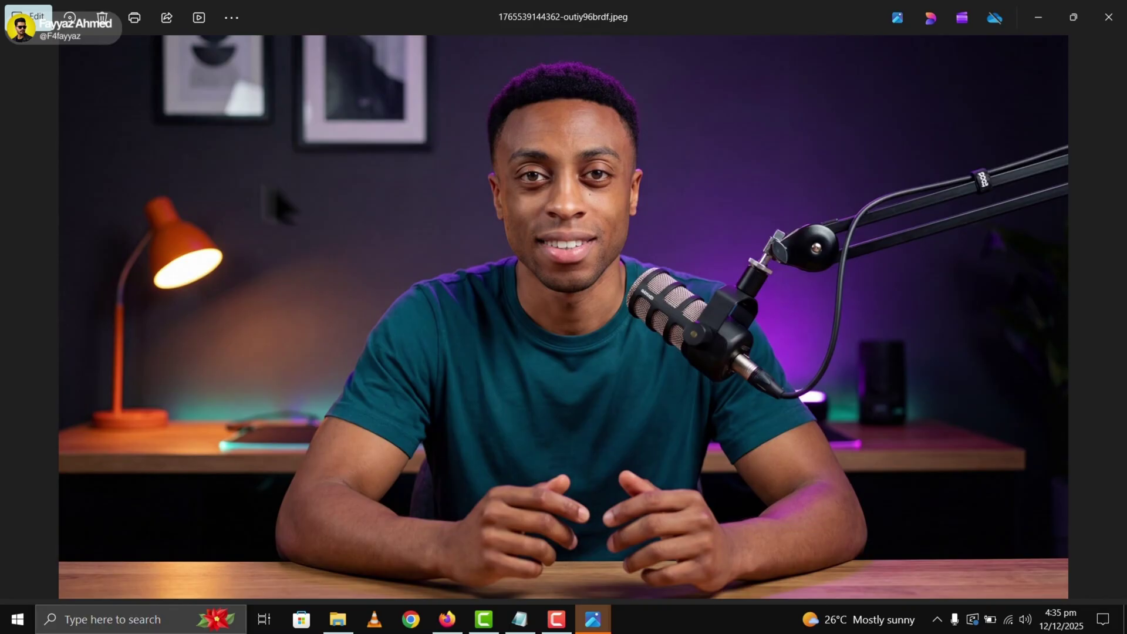
scroll(624, 284, up, 5)
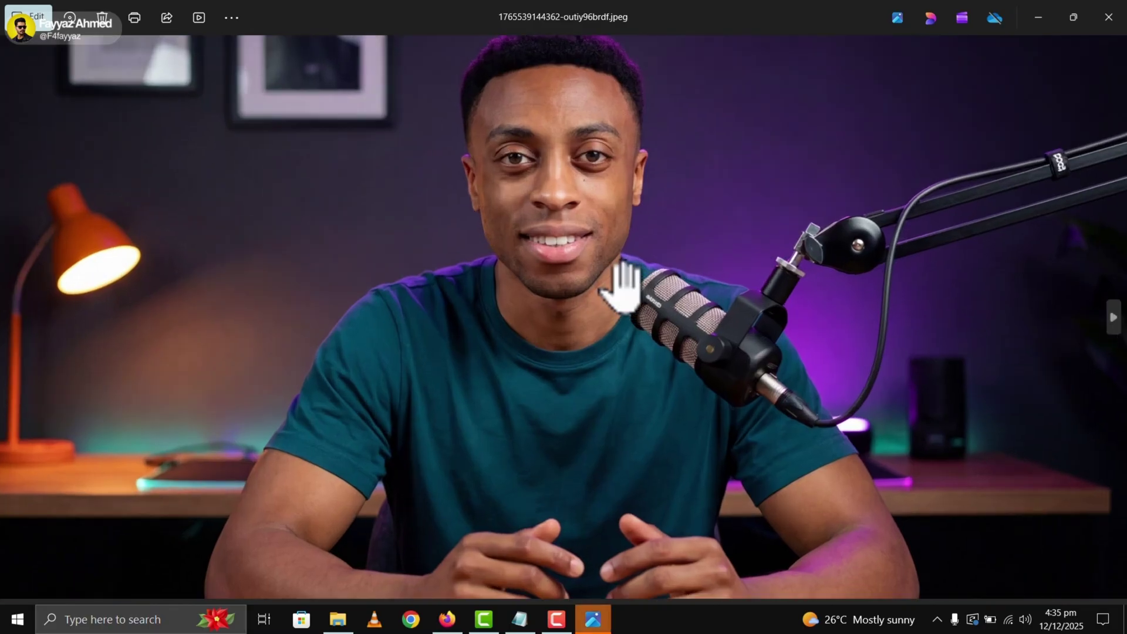
scroll(574, 227, up, 3)
drag(573, 226, 624, 483)
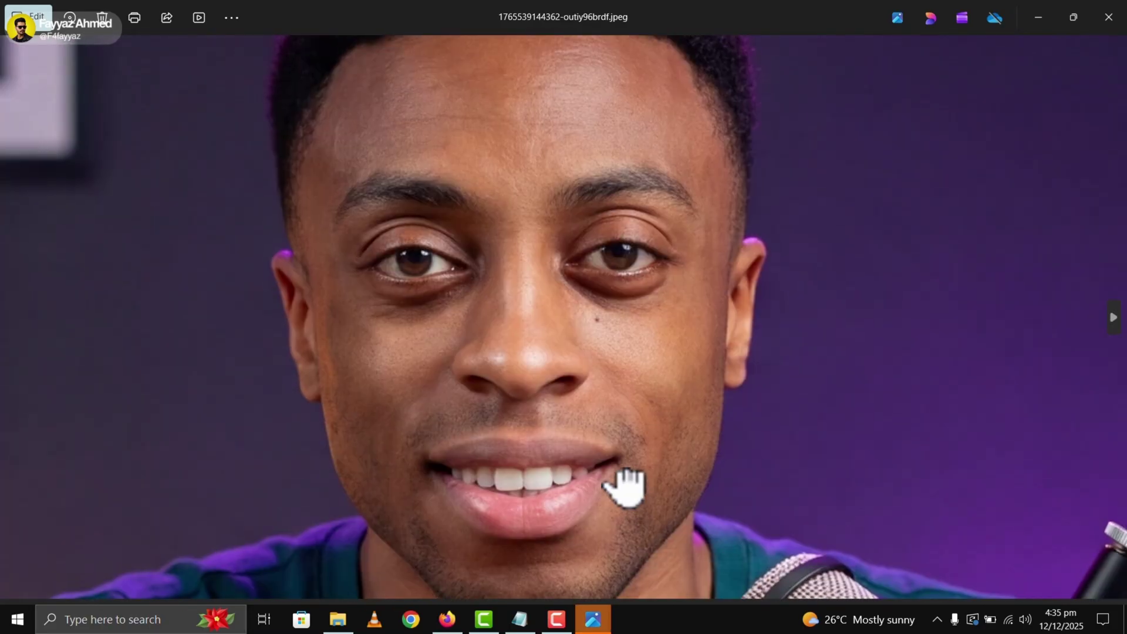
scroll(624, 484, up, 3)
scroll(624, 492, down, 6)
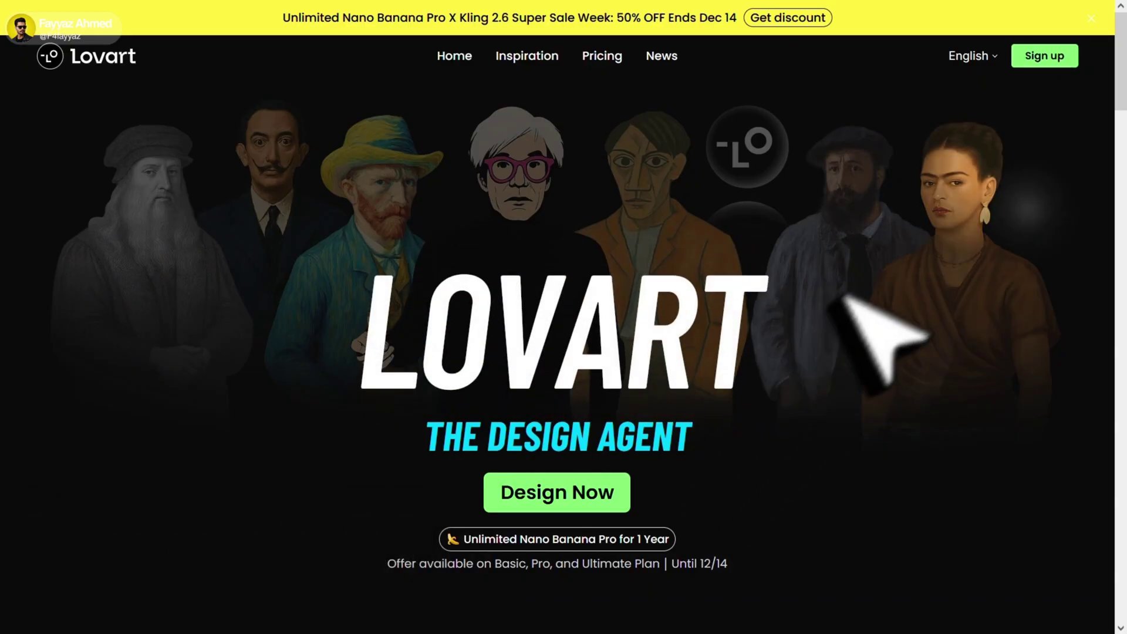
Sign up to Lovart with Google, start a new project and add an Image Generator frame
click(1045, 57)
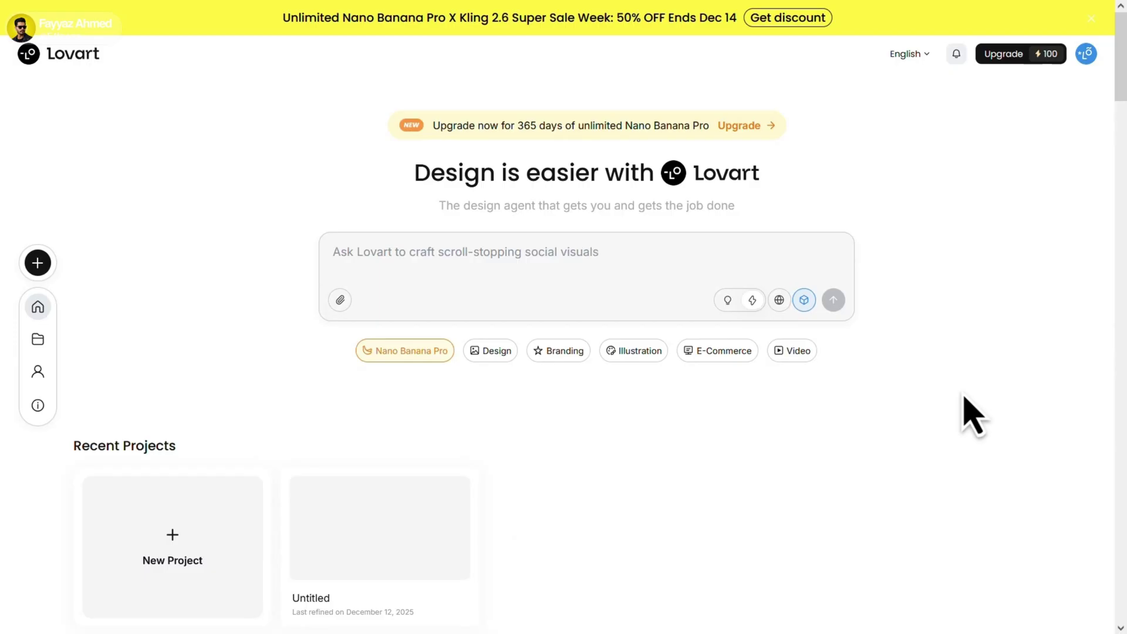
click(39, 264)
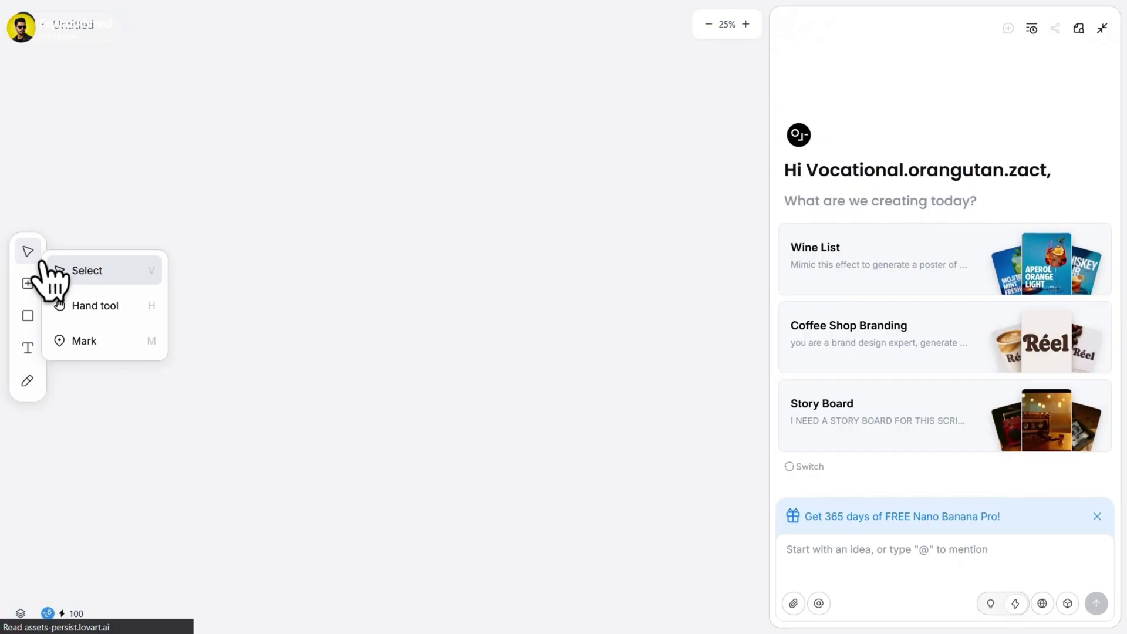
mouse_move(44, 262)
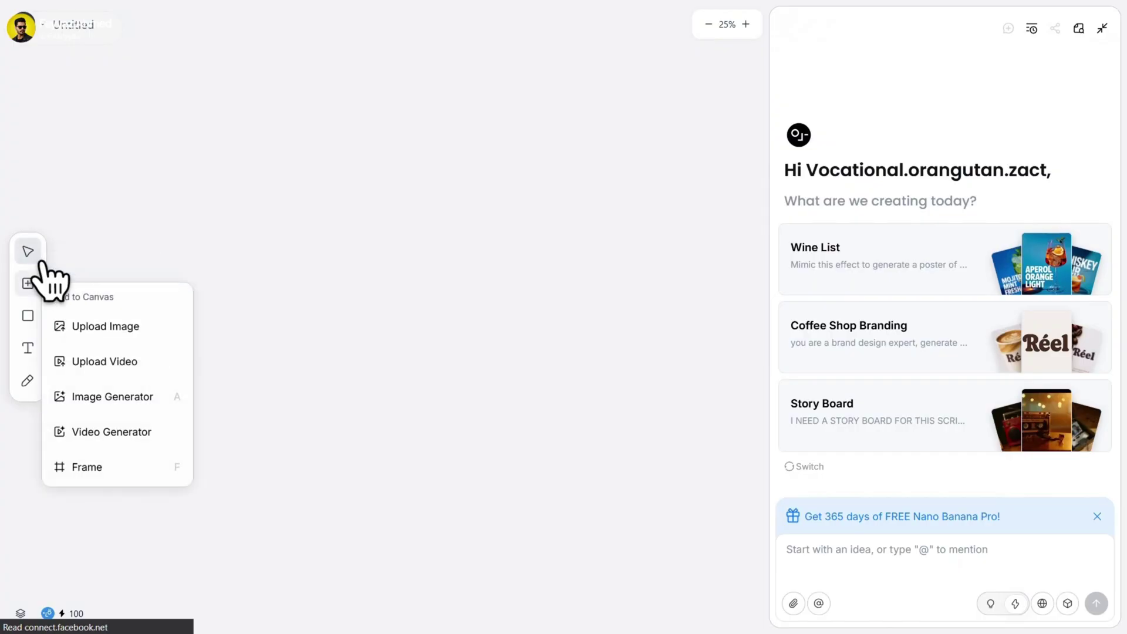
click(132, 401)
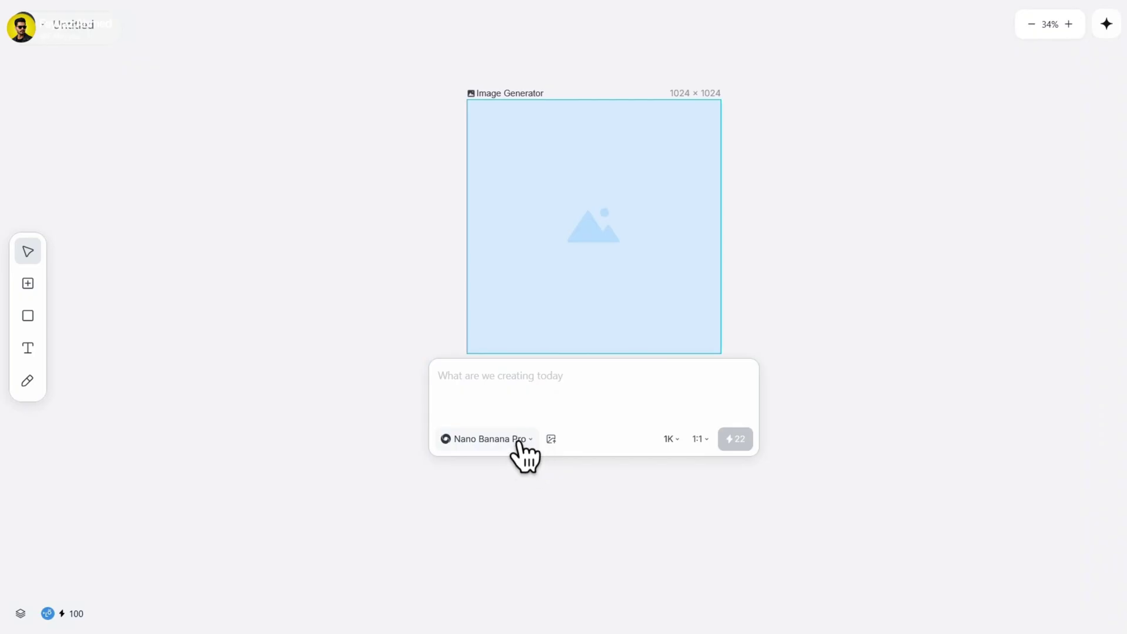
Keep Nano Banana Pro, upload the man's reference portrait and paste the long desk-and-mic prompt
click(521, 447)
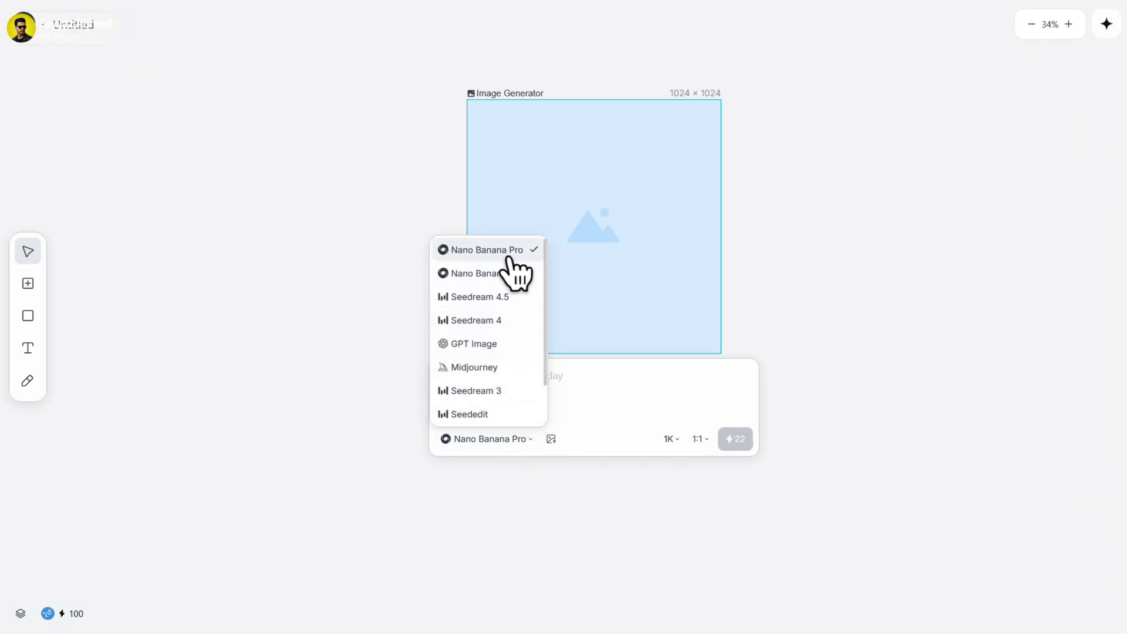
click(562, 411)
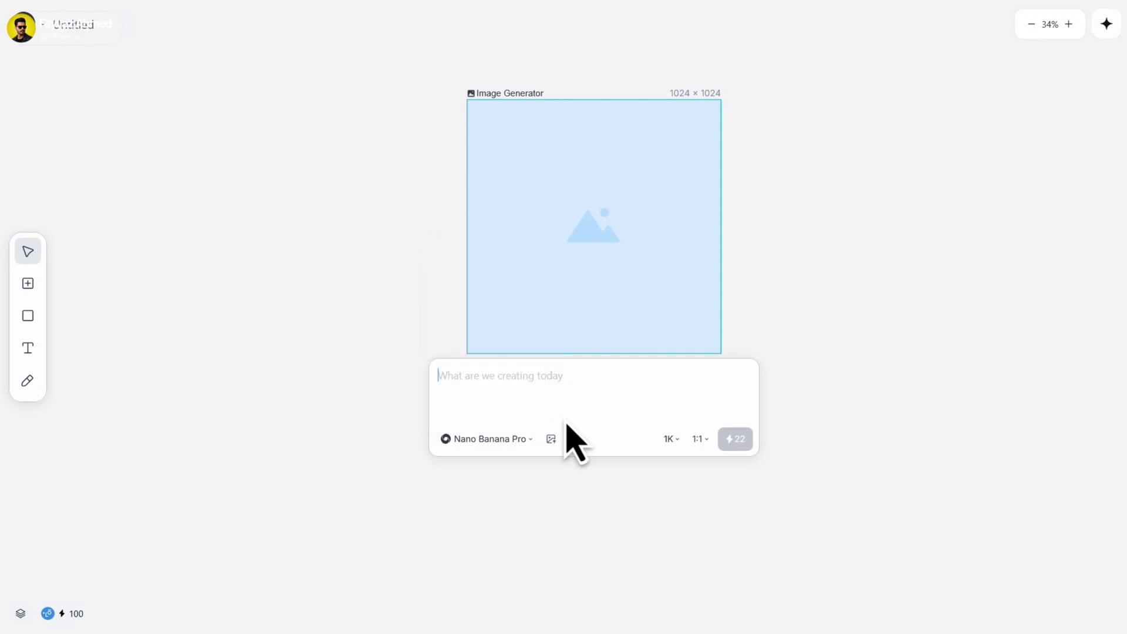
click(550, 439)
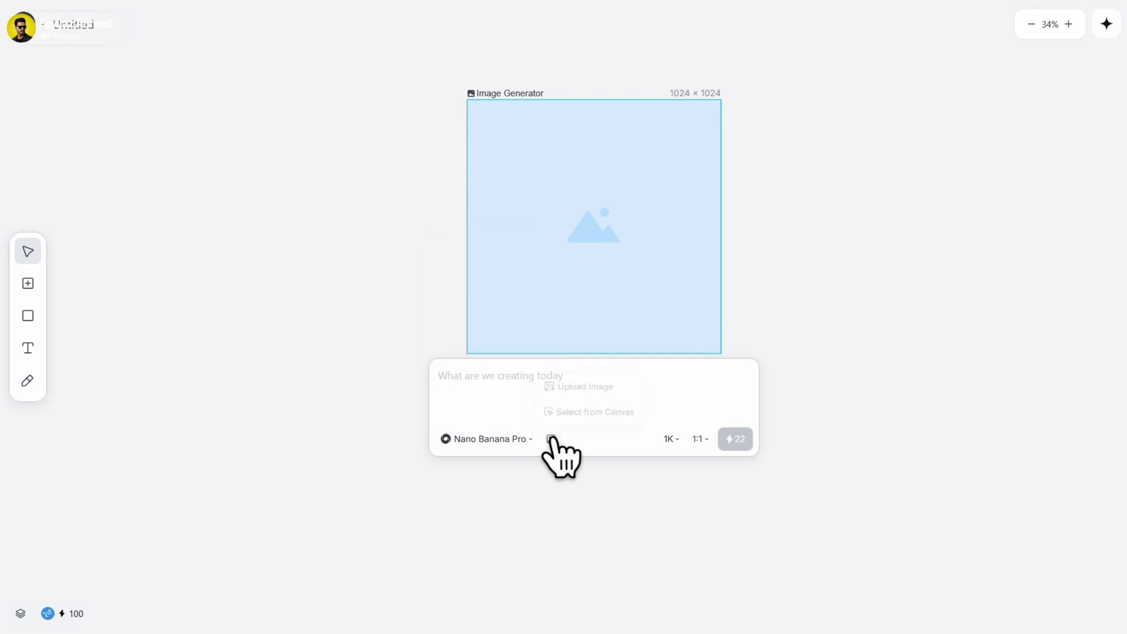
click(556, 387)
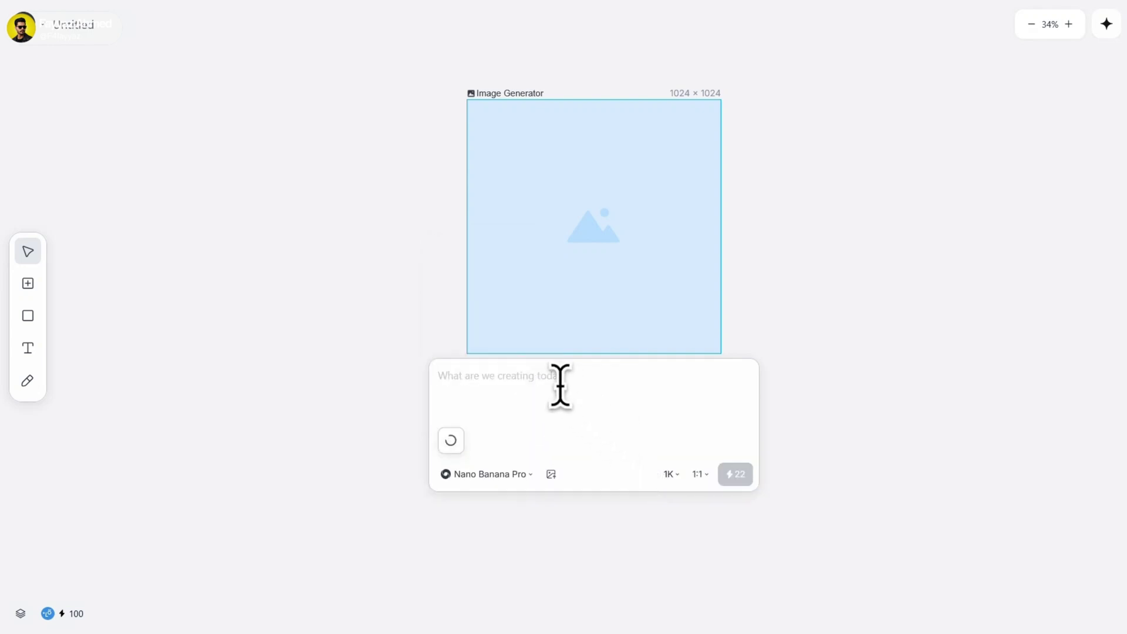
key(ctrl+v)
Set the output resolution to 4K and the frame to 16:9 (1456×816)
scroll(561, 387, down, 3)
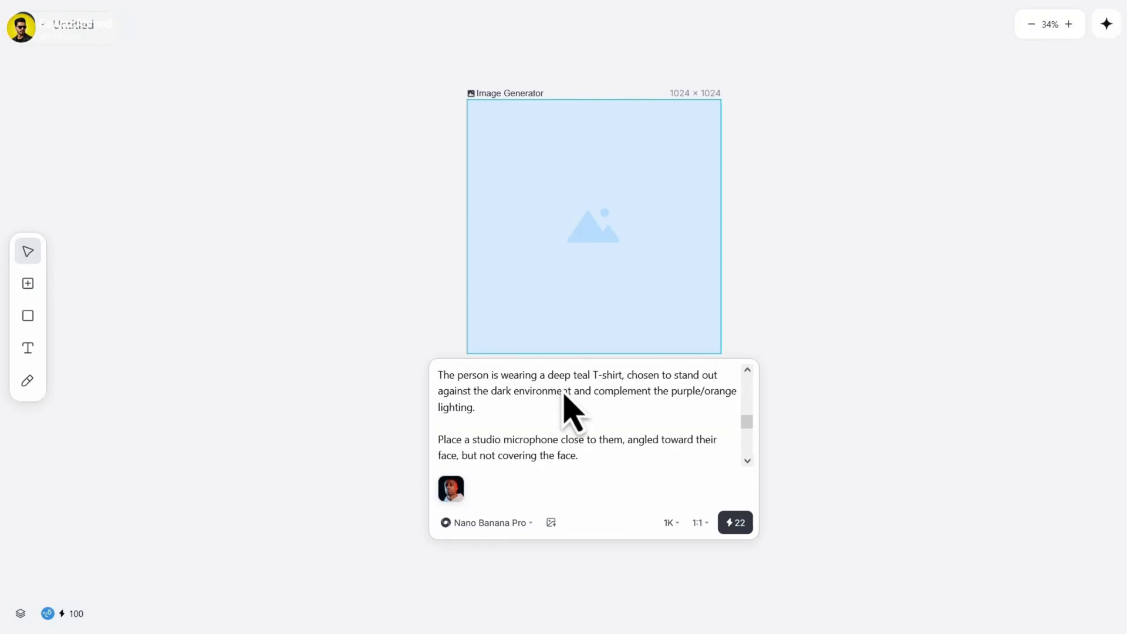
click(668, 522)
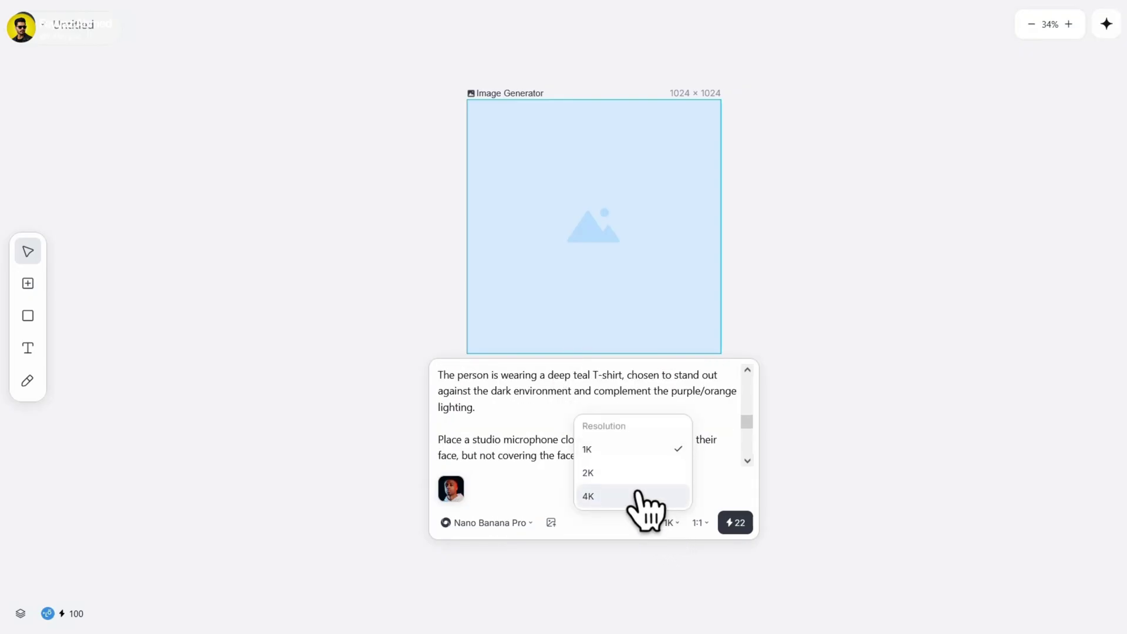
click(640, 495)
click(700, 522)
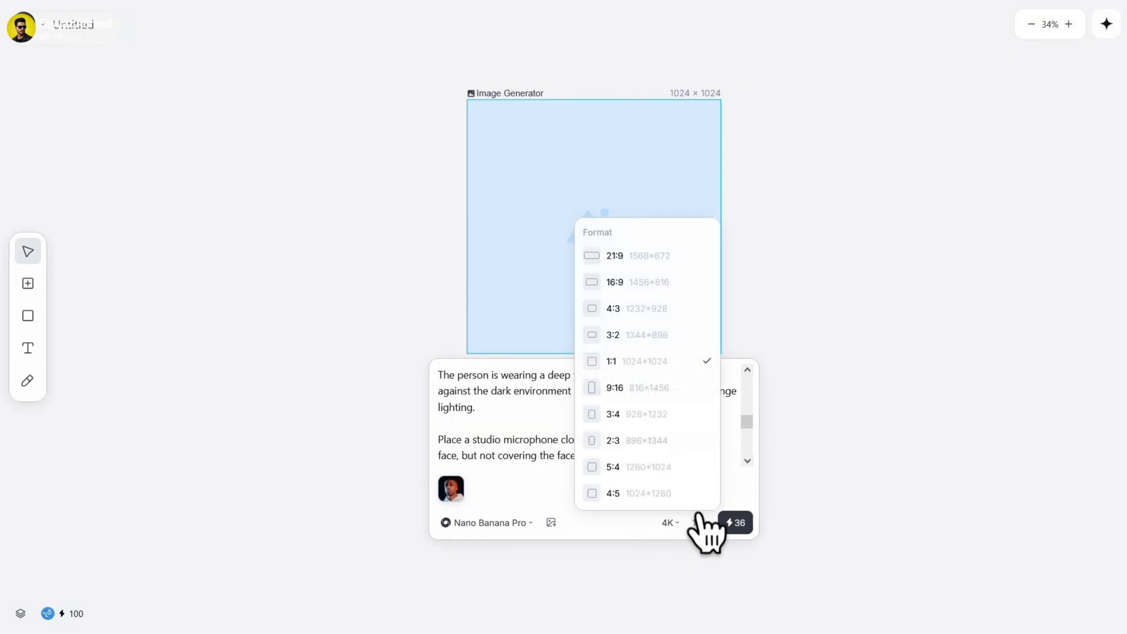
click(649, 282)
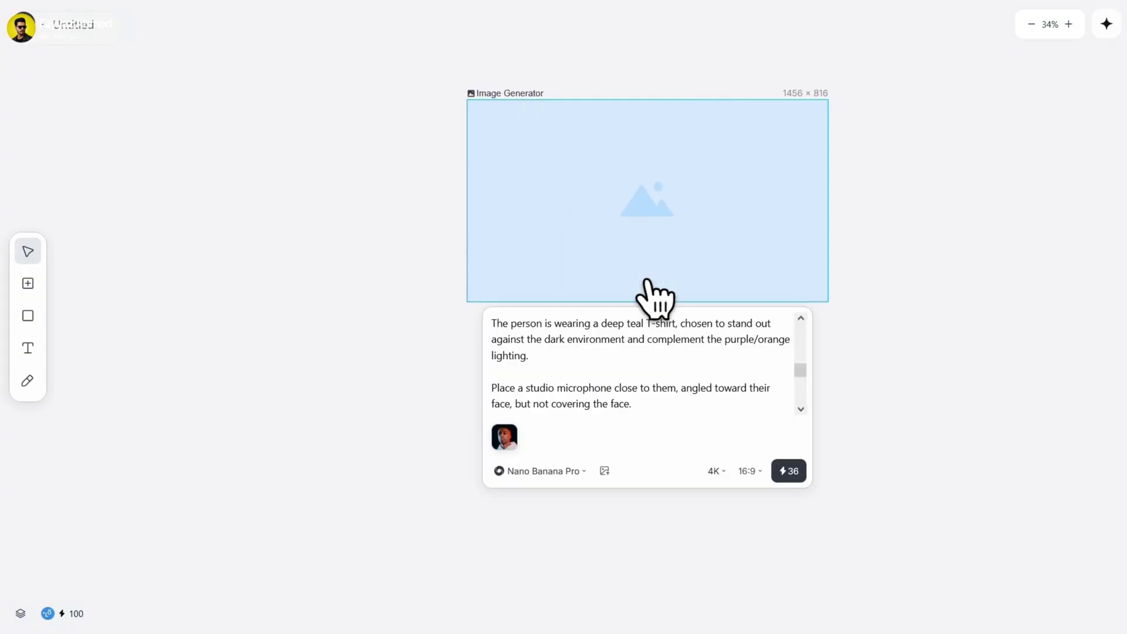
Generate the teal-shirt studio-mic portrait and zoom around the canvas to inspect it
click(790, 471)
scroll(628, 382, up, 5)
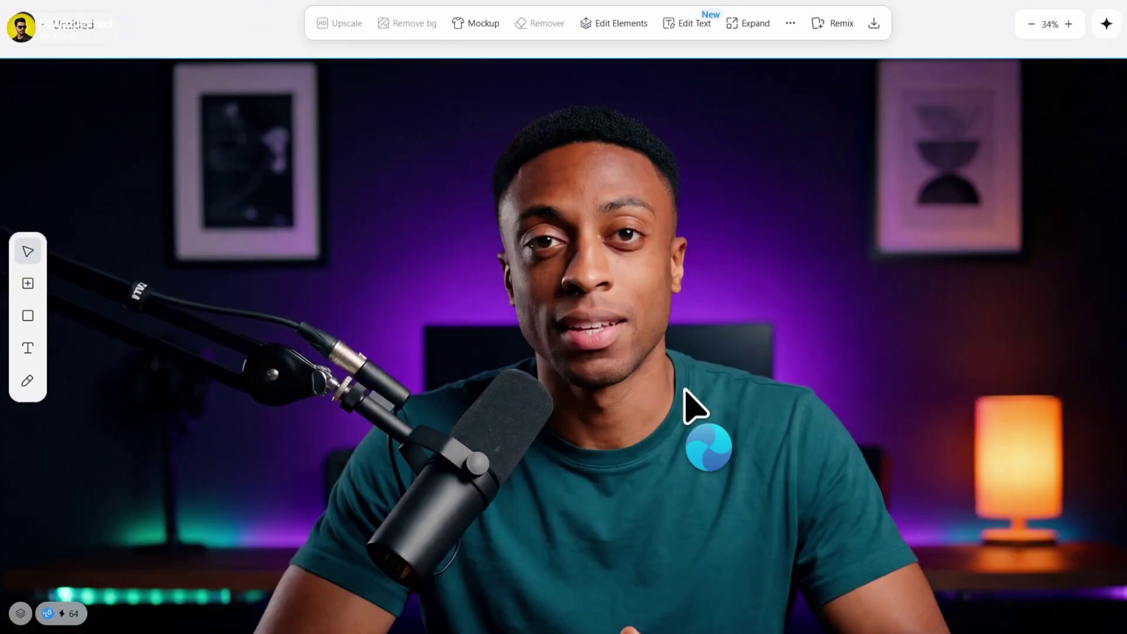
scroll(589, 461, down, 10)
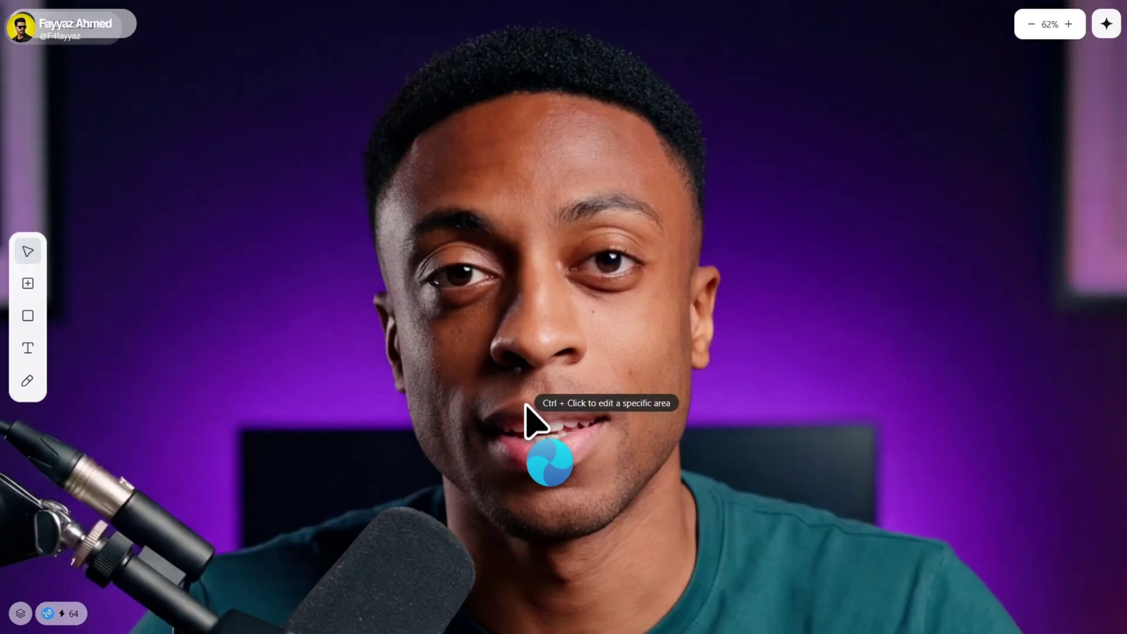
scroll(565, 378, down, 3)
scroll(565, 378, left, 1)
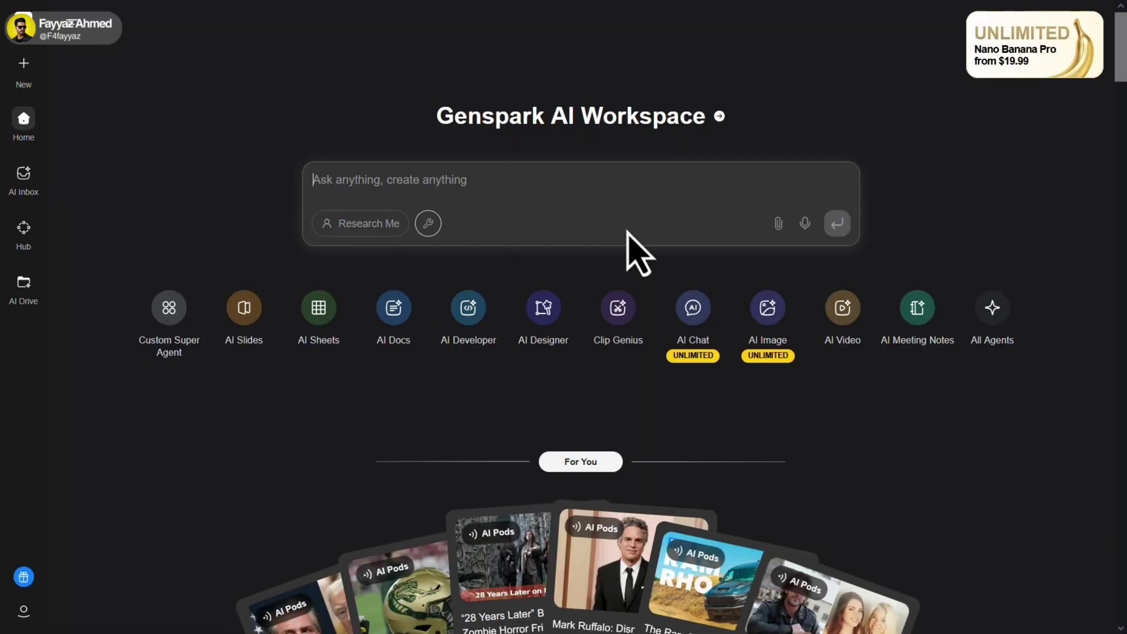
Open Genspark's Generate Image page and set Realistic style with a 16:9 aspect ratio
click(776, 322)
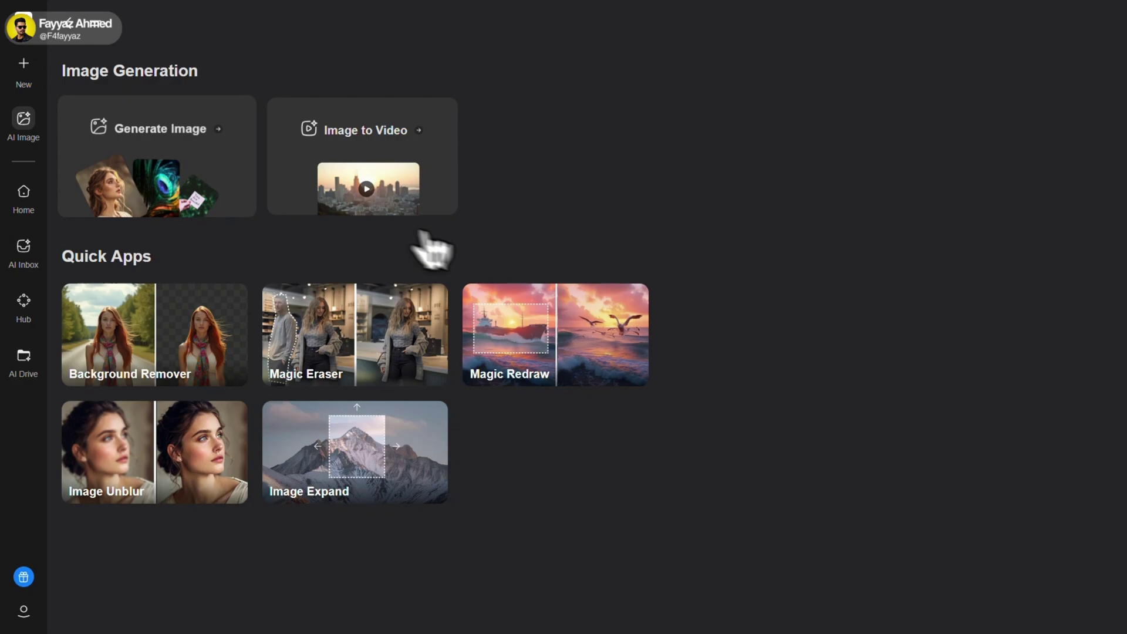
click(205, 176)
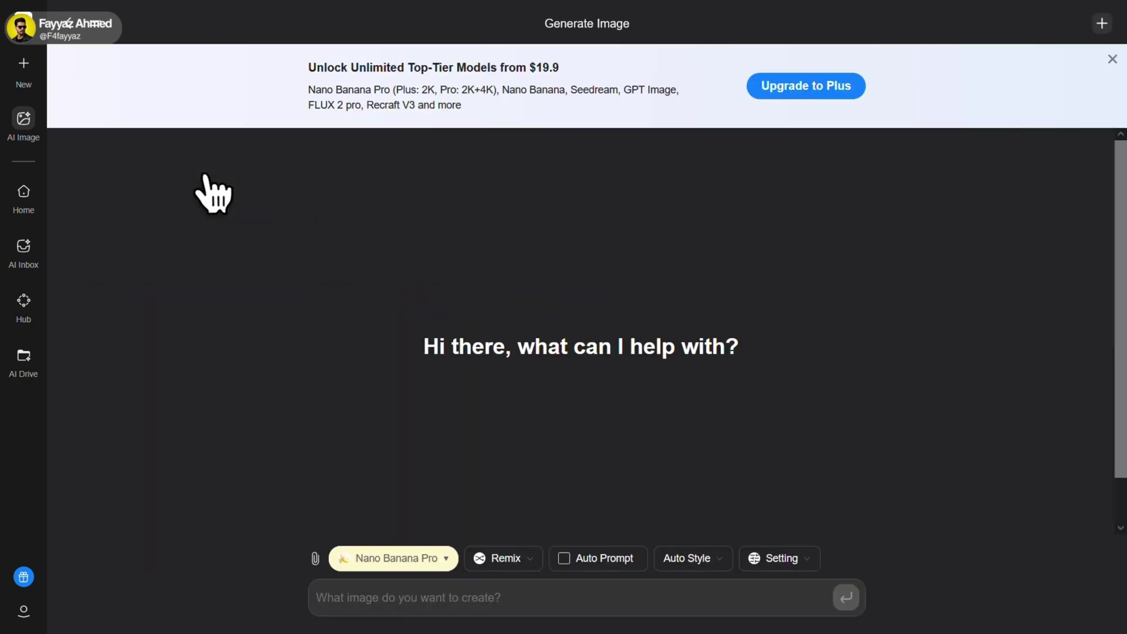
click(687, 559)
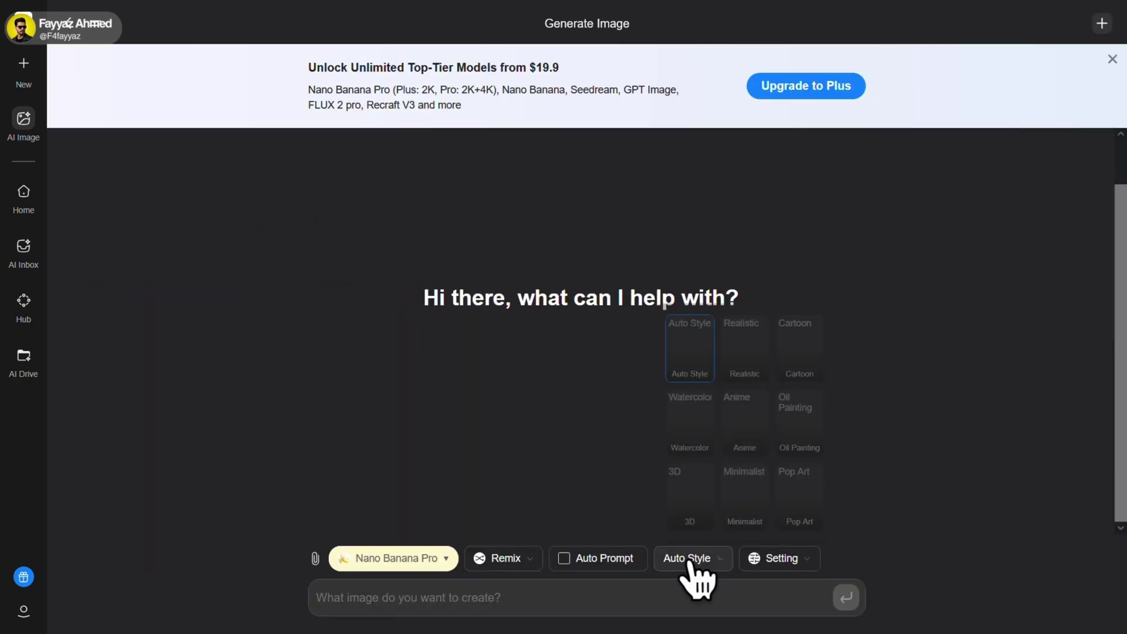
click(751, 352)
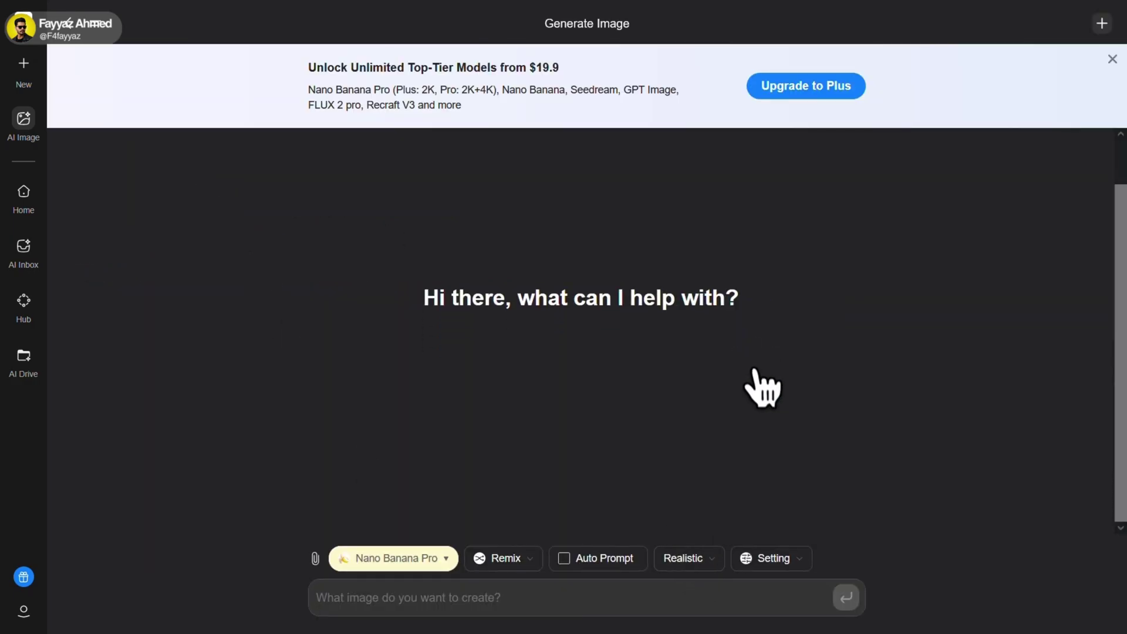
click(794, 572)
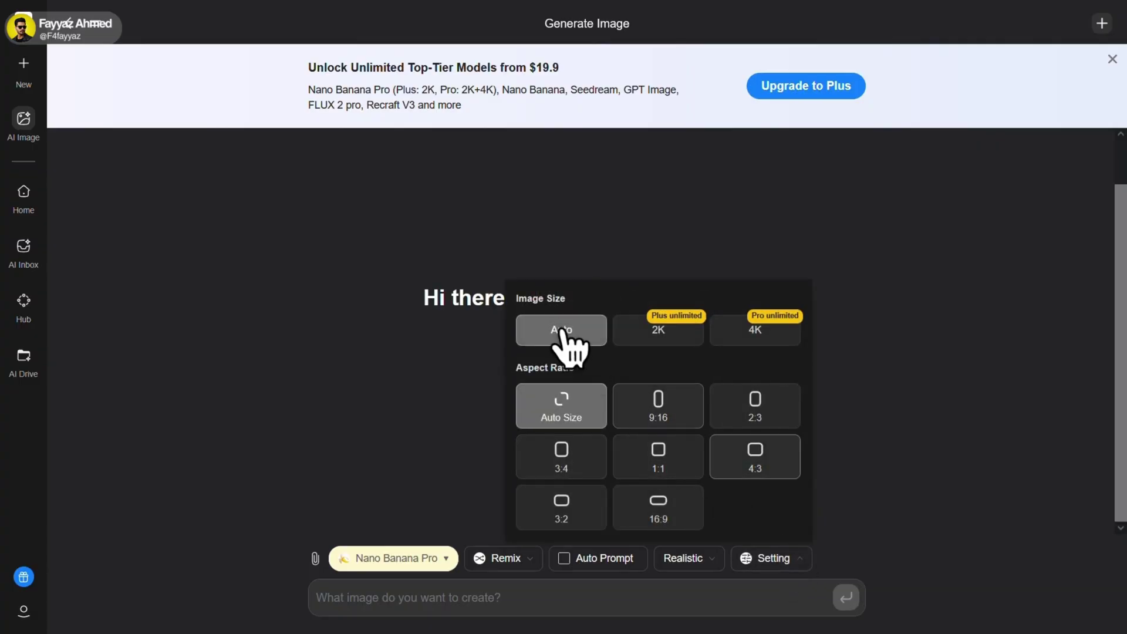
click(693, 521)
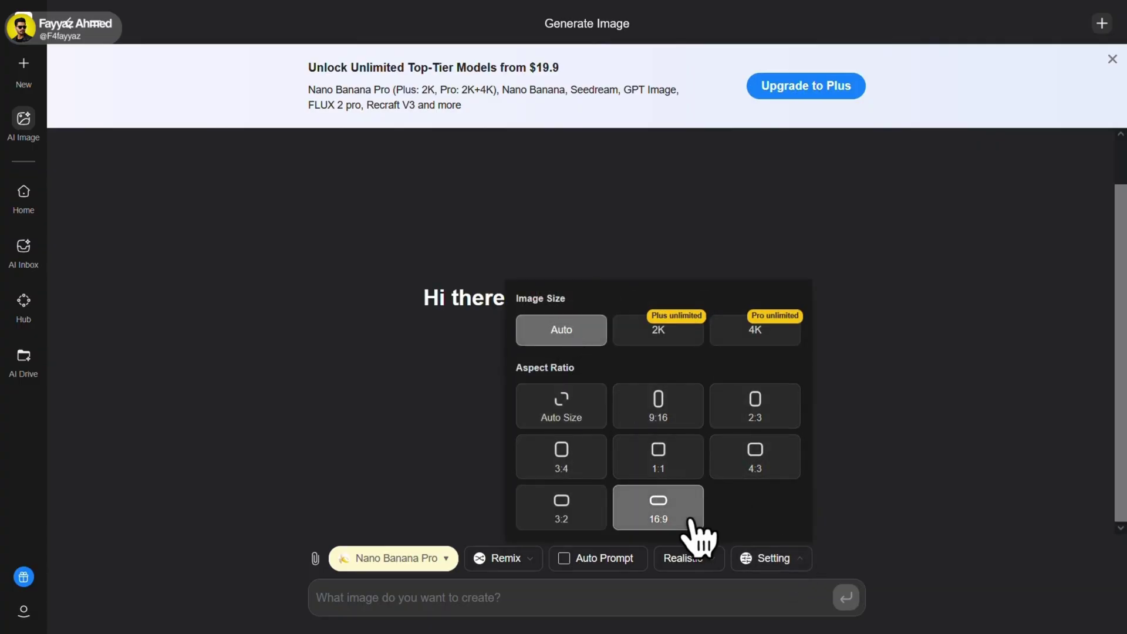
Attach the reference portrait, paste the desk-and-mic prompt, submit it, and view the result full-size
click(317, 561)
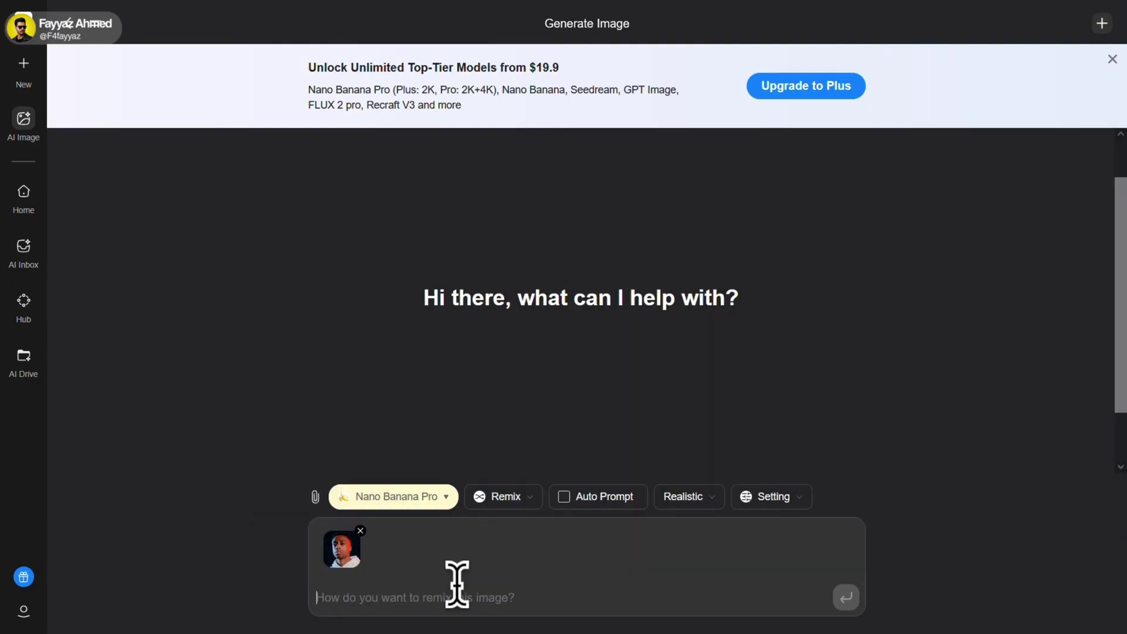
key(ctrl+v)
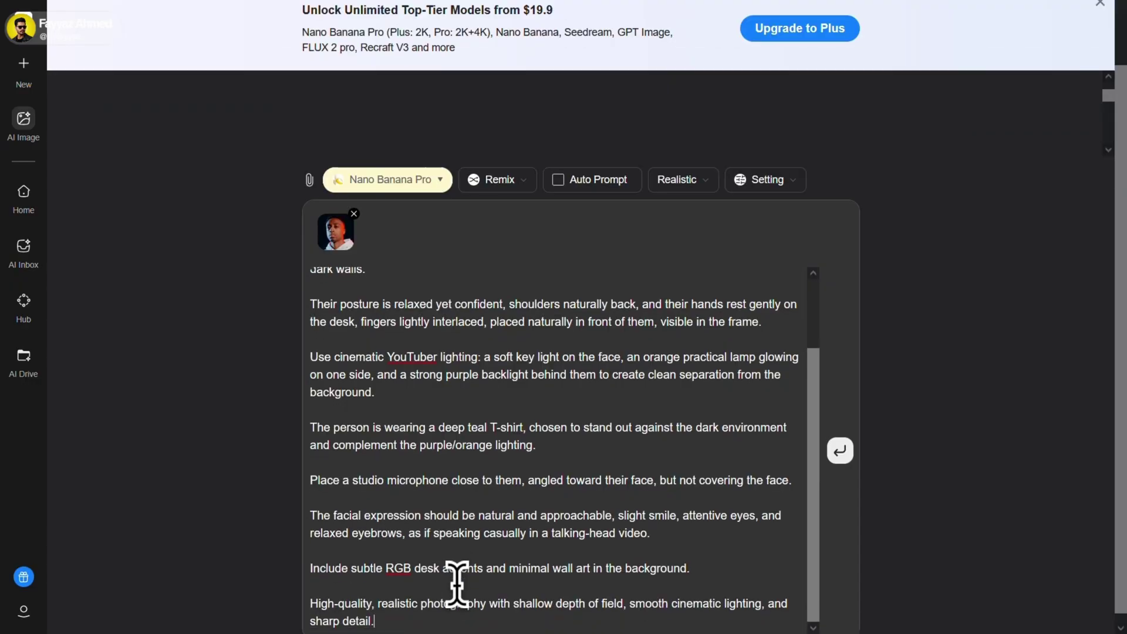
click(841, 451)
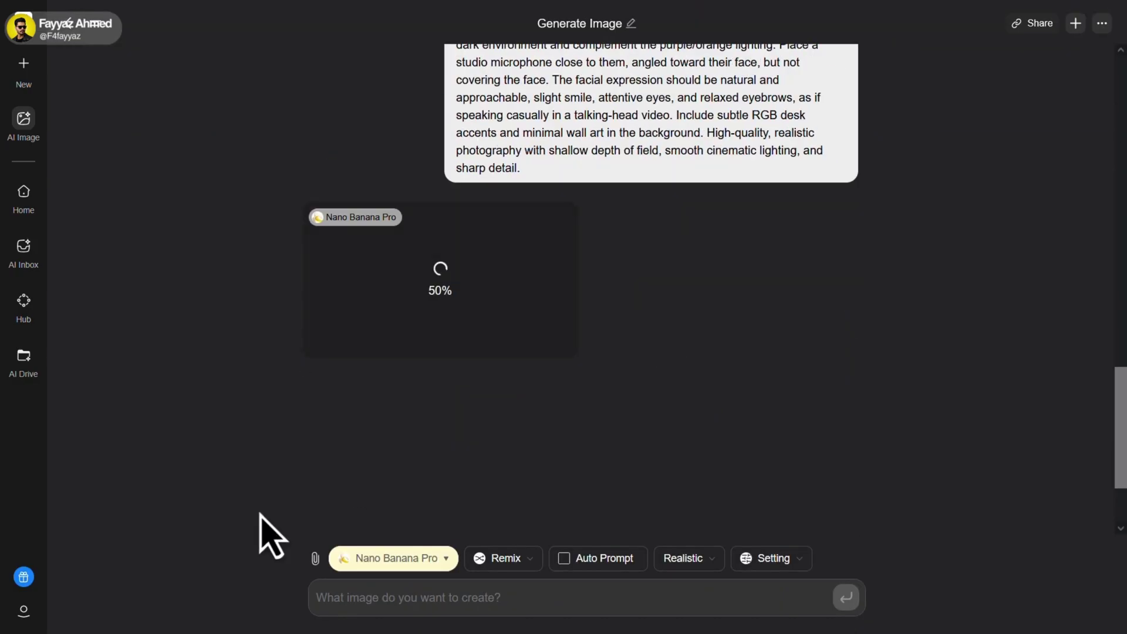
click(511, 290)
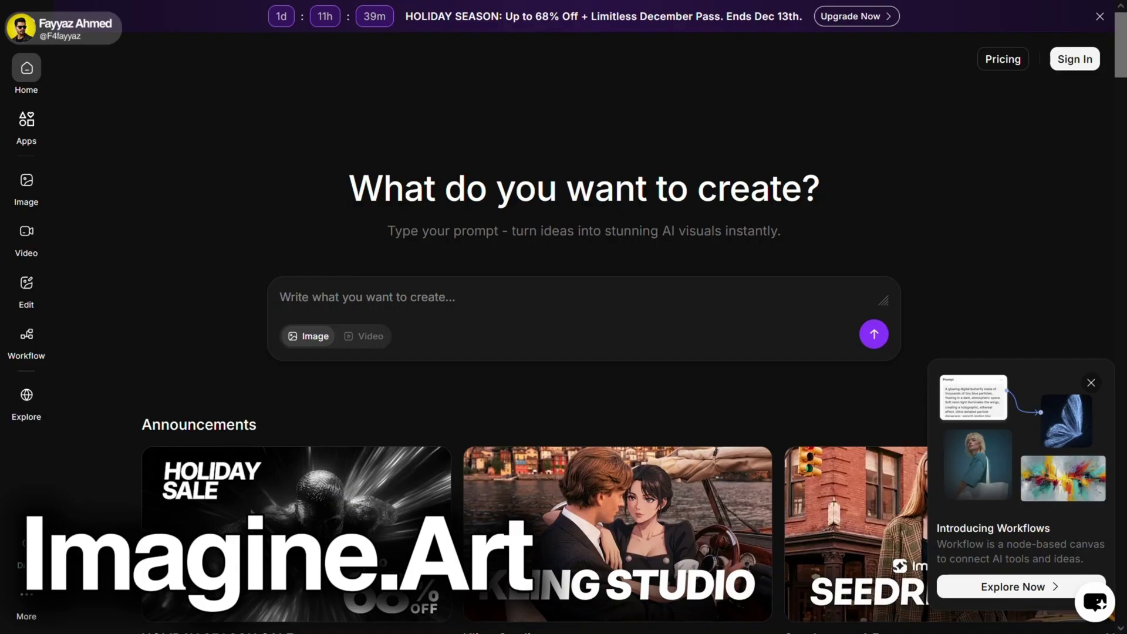
Sign in to ImagineArt with Google and open the Nano Banana Pro image tool
click(1071, 64)
click(323, 244)
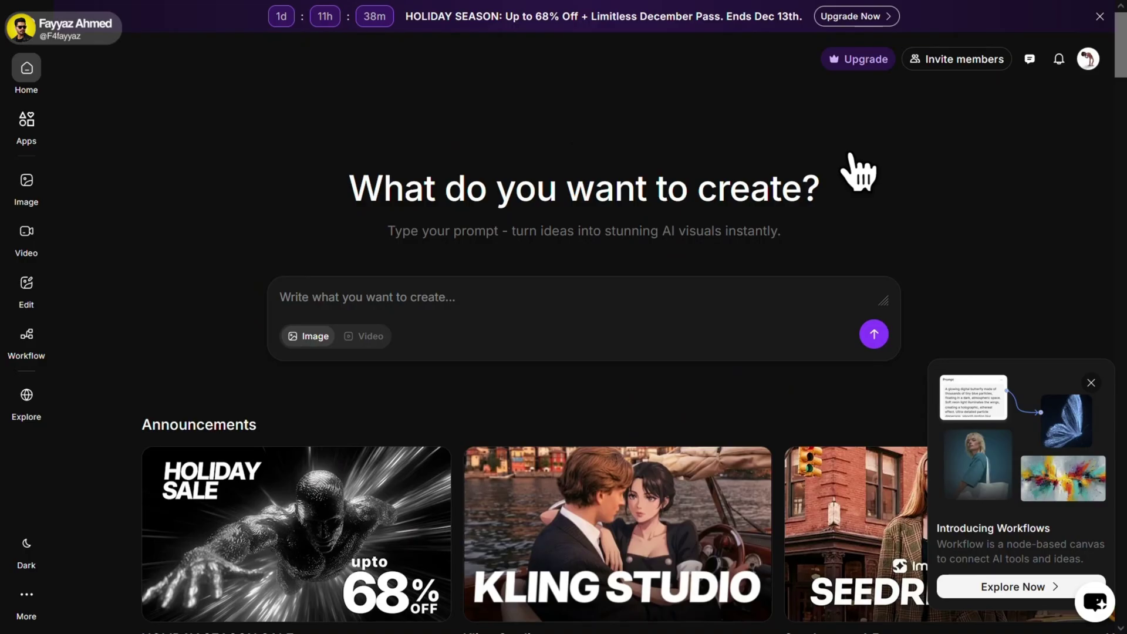
mouse_move(30, 189)
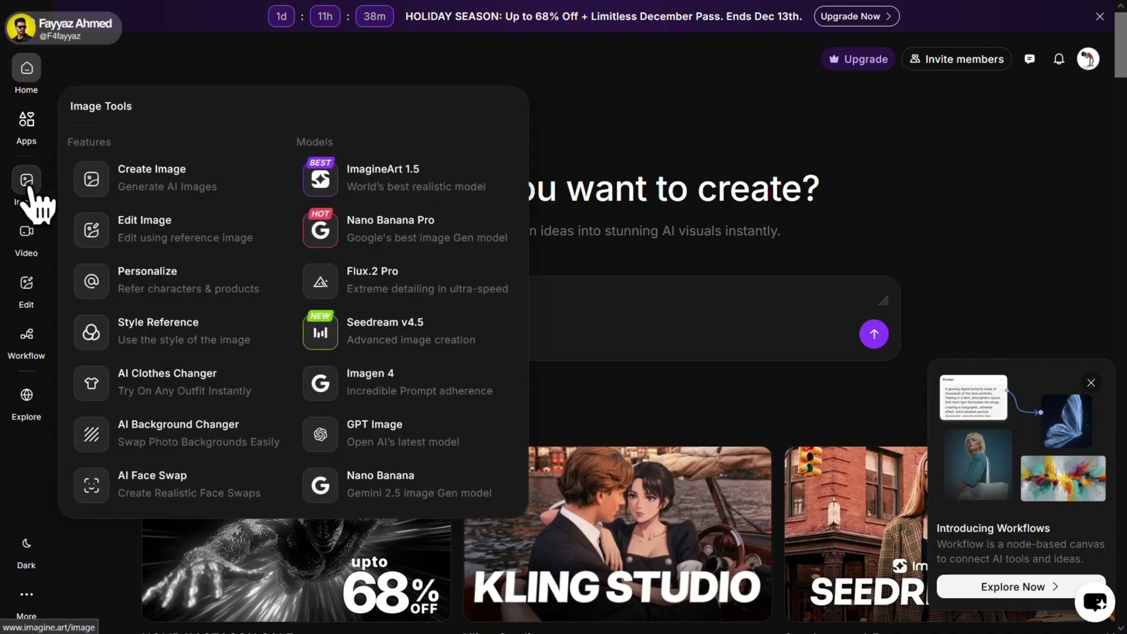
click(373, 230)
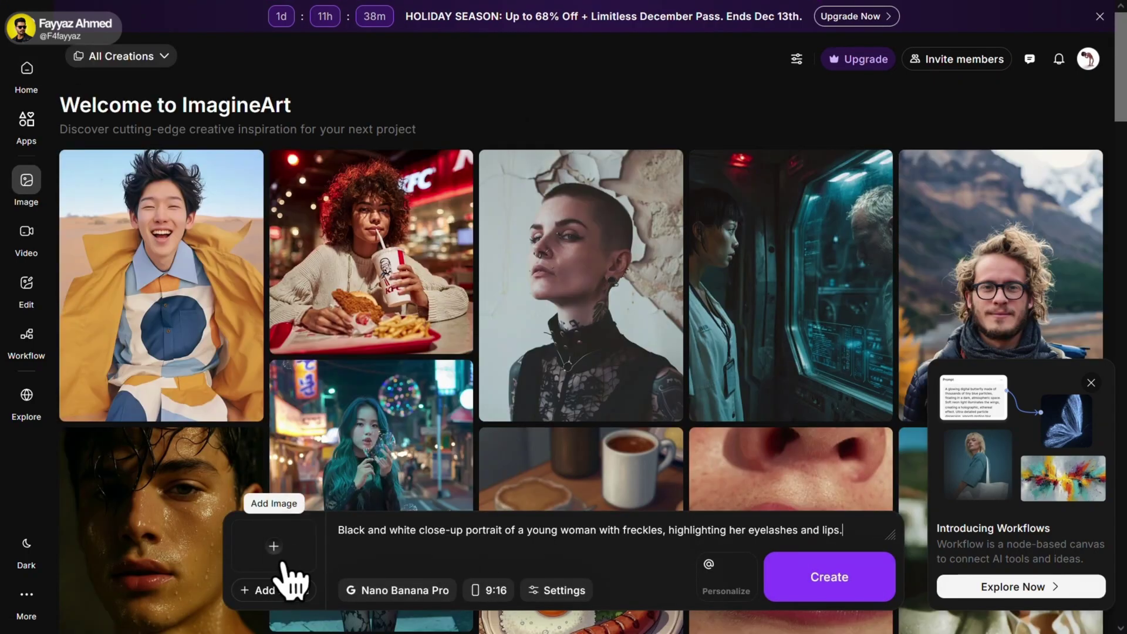
Attach the man's reference photo and replace the prompt with the portrait description
click(282, 572)
click(604, 179)
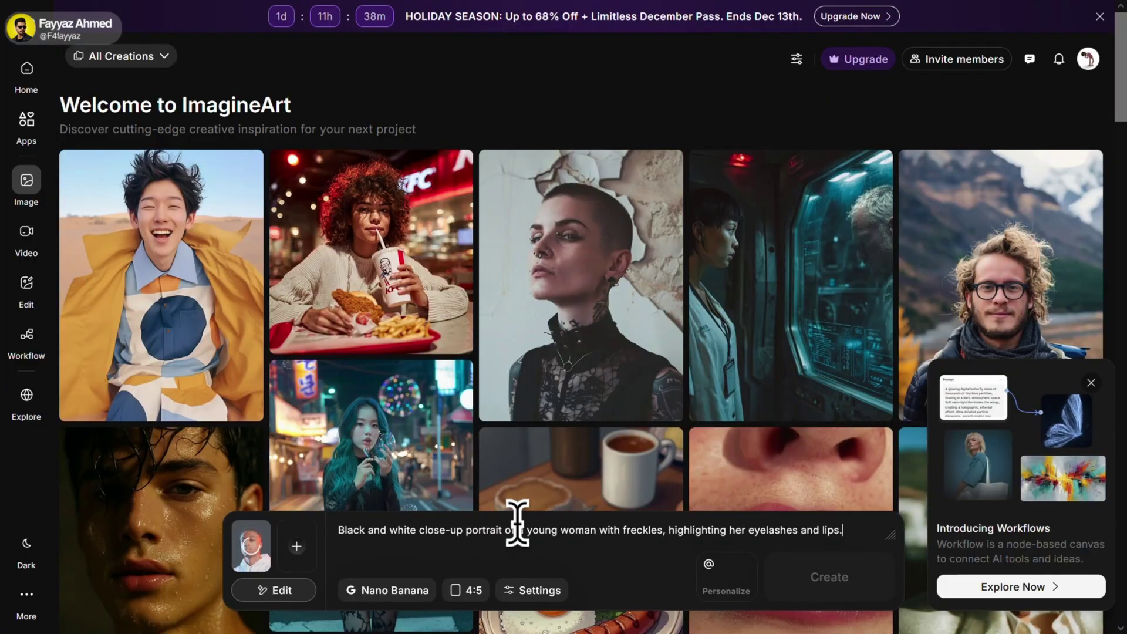
triple_click(517, 523)
key(ctrl+v)
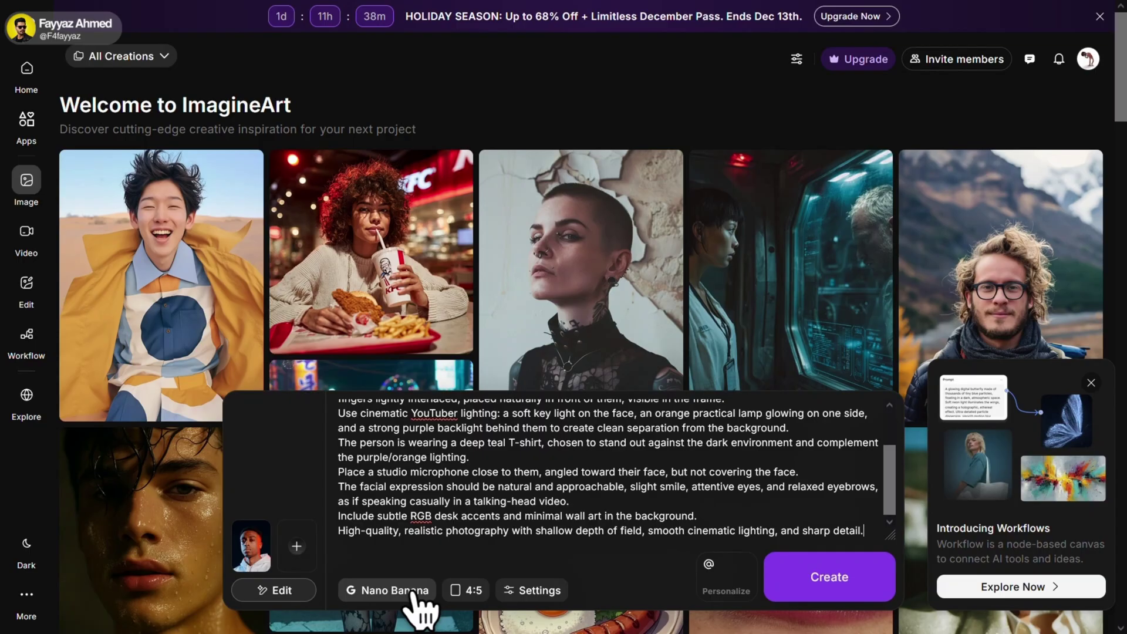
Select Nano Banana Pro, set 16:9 with one image, and start generating
click(413, 592)
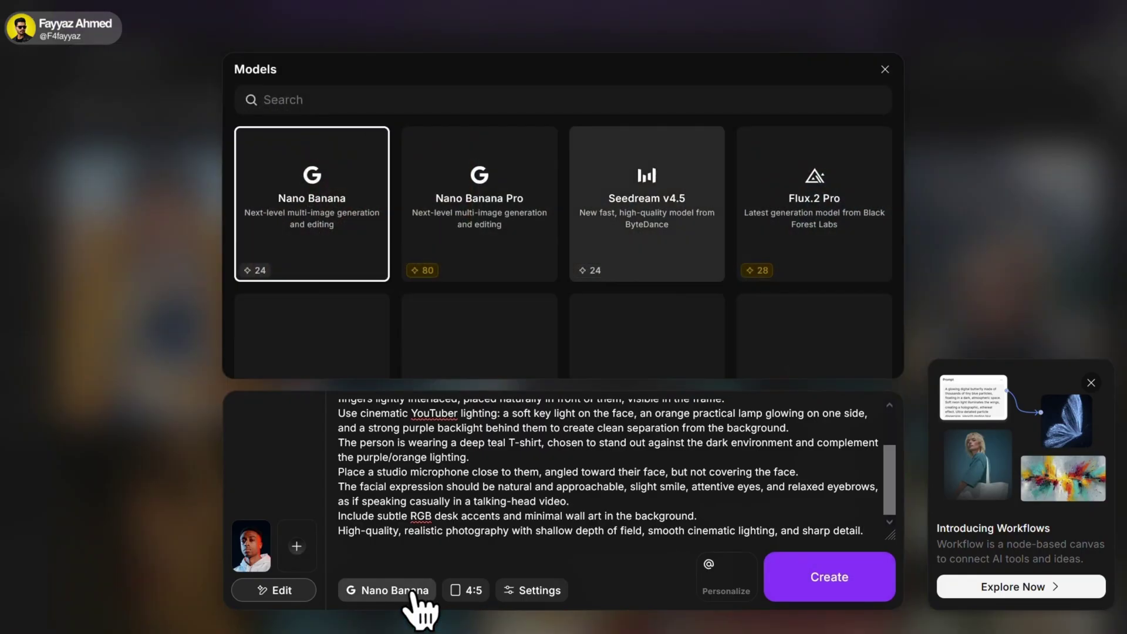
click(492, 226)
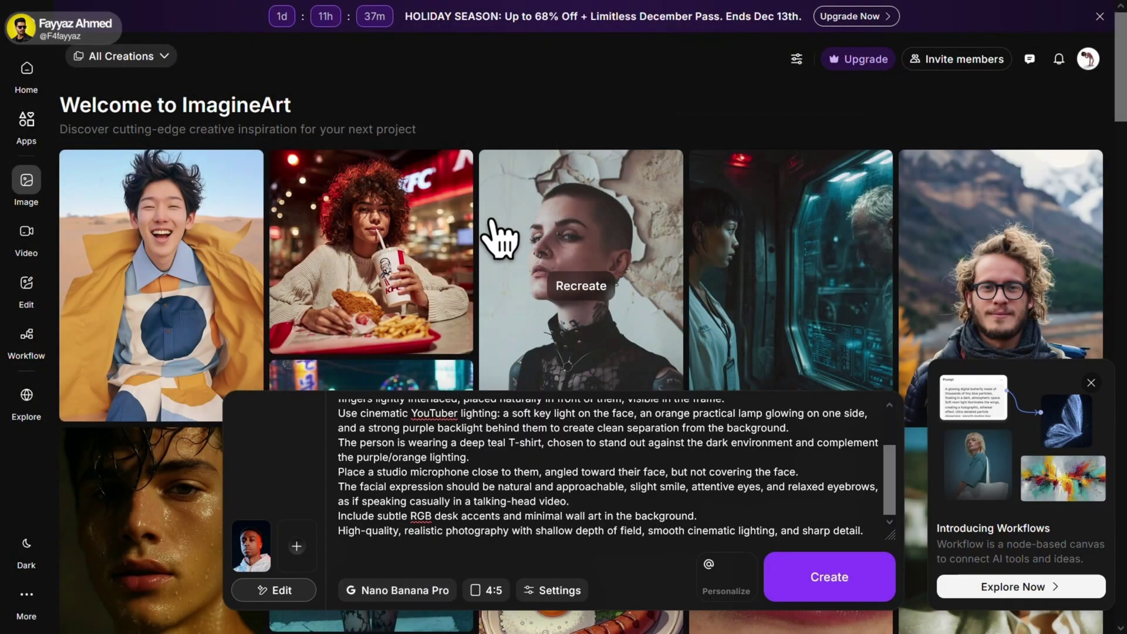
click(486, 590)
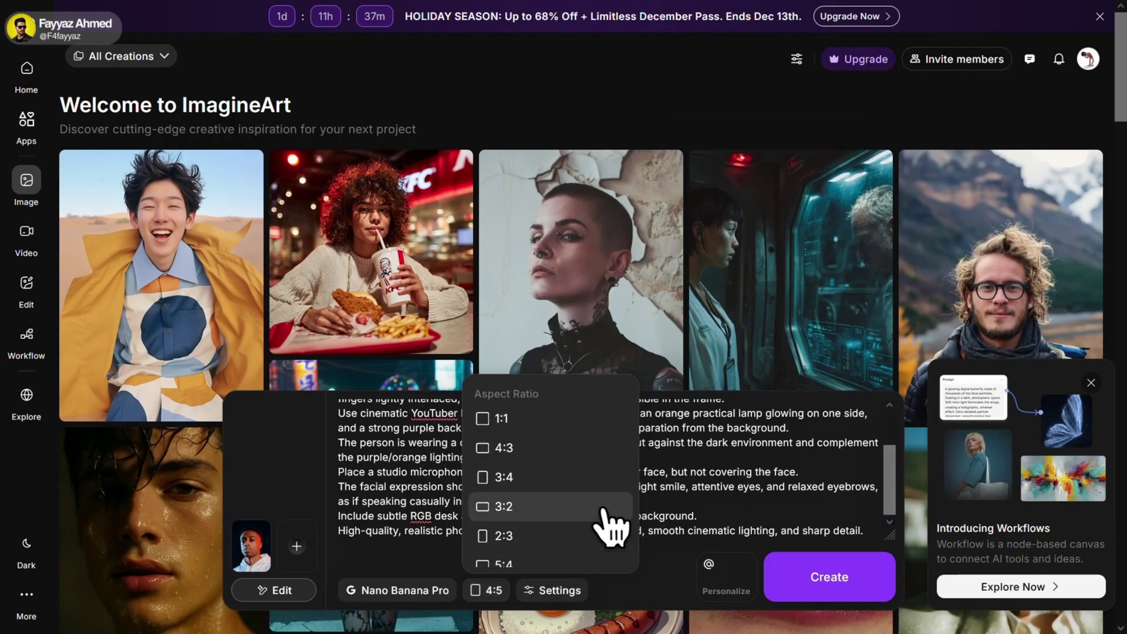
scroll(604, 517, down, 2)
click(593, 524)
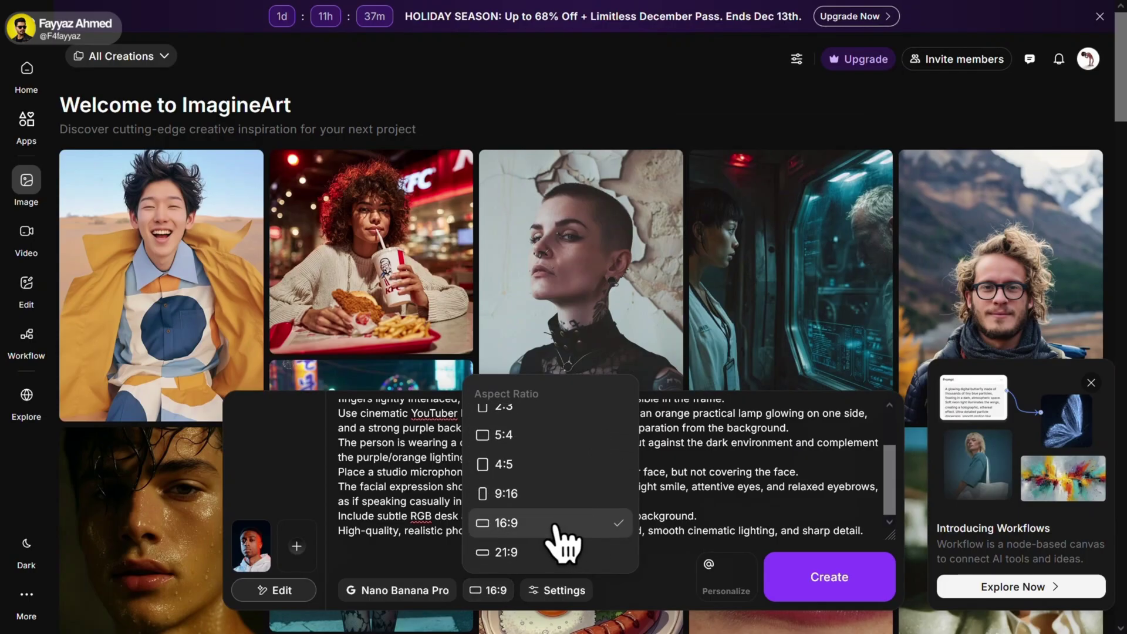
click(558, 587)
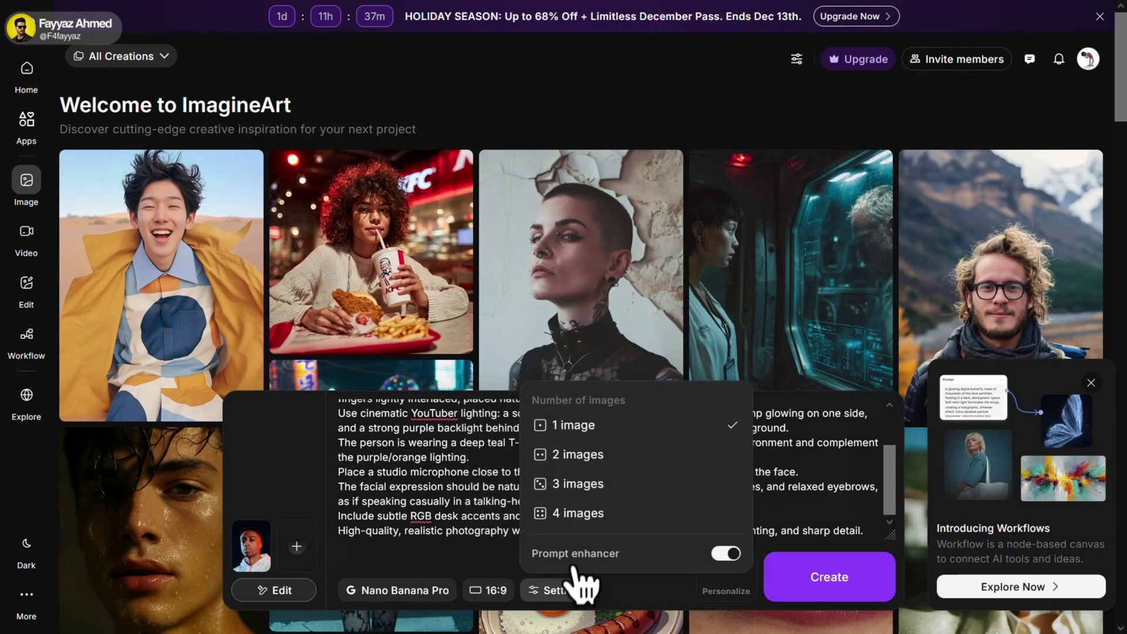
click(618, 427)
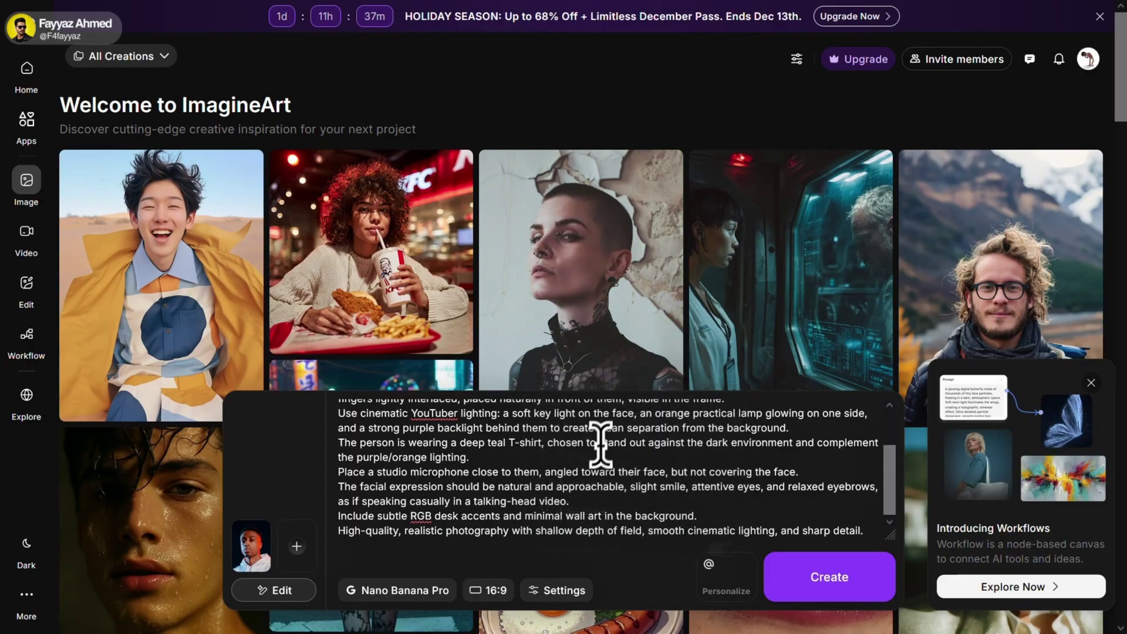
click(869, 594)
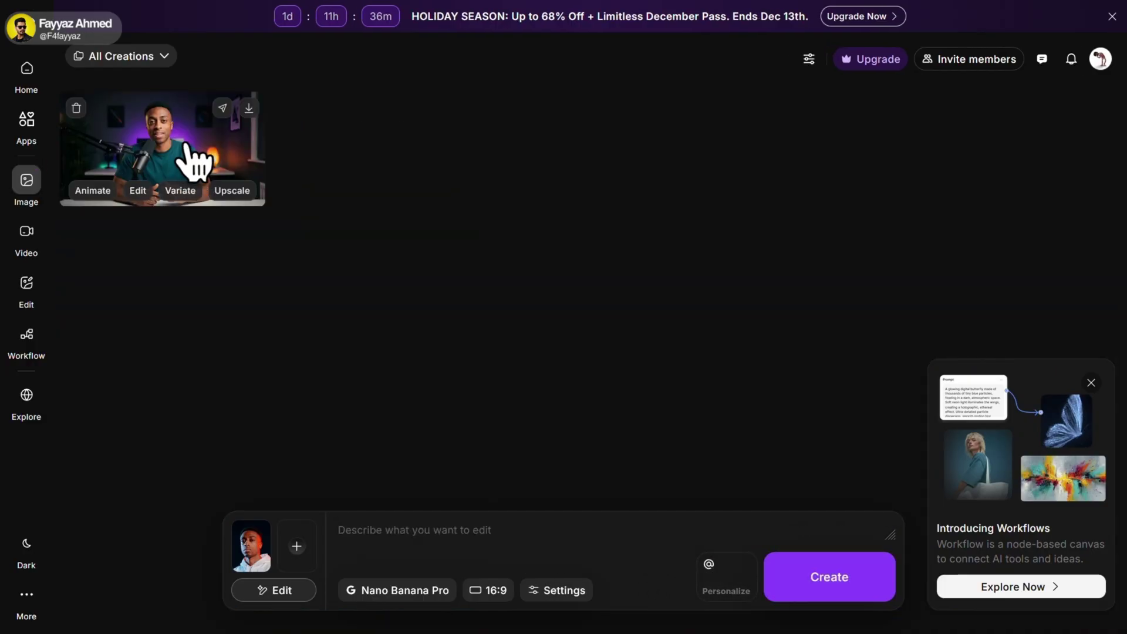
View the ImagineArt portrait of the man in a teal T-shirt with the studio mic at full size
click(187, 144)
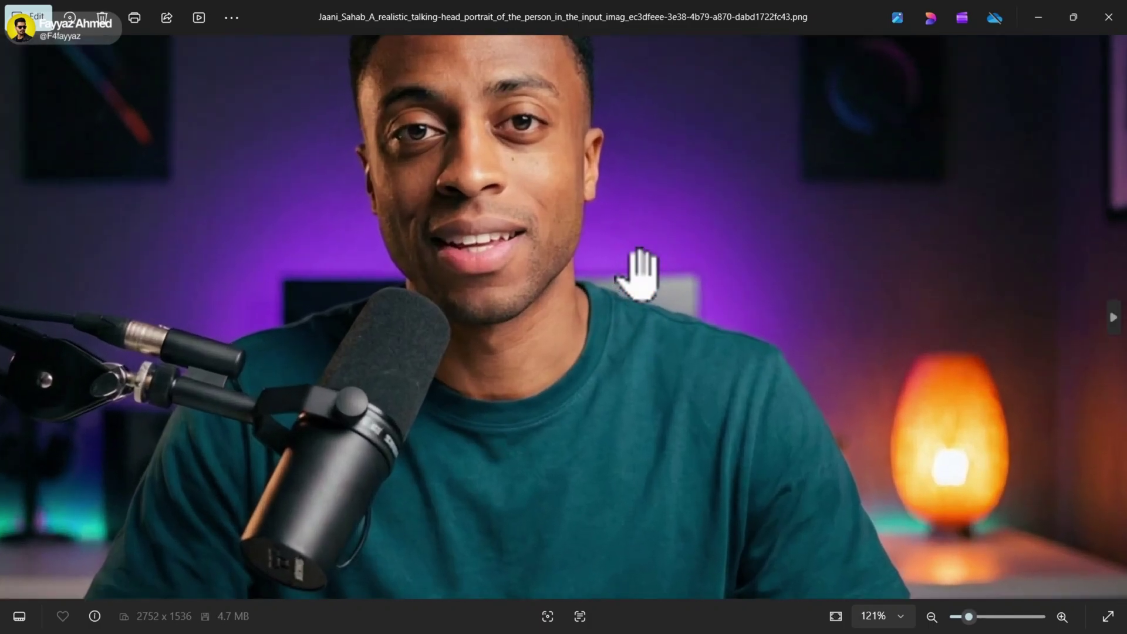
scroll(639, 272, up, 4)
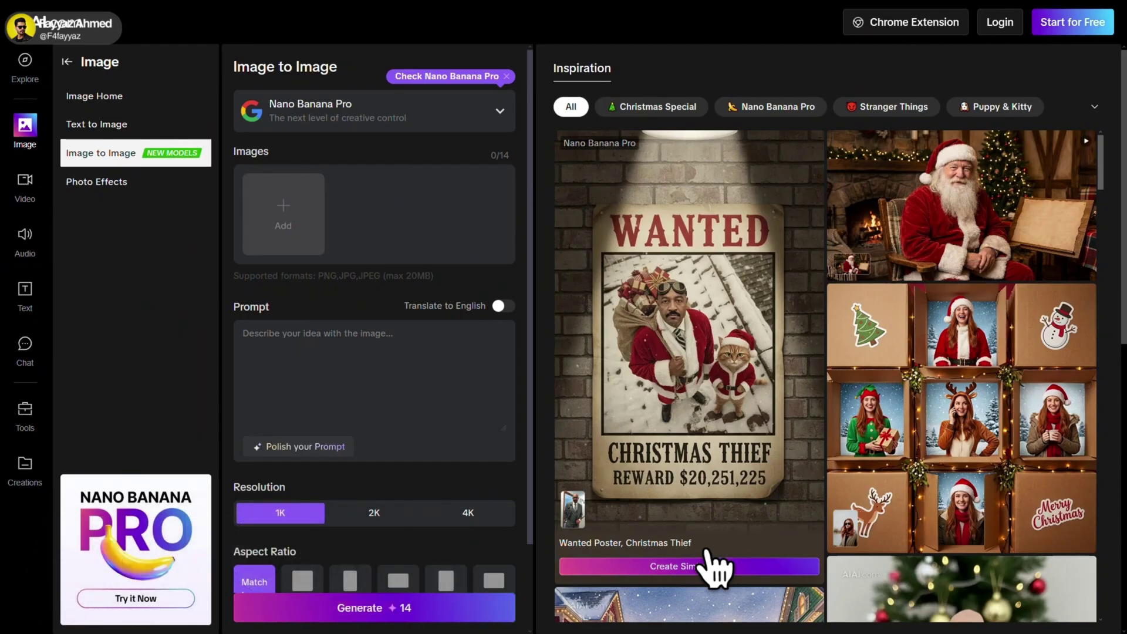
Sign up to AIAI.com with Google, keep Nano Banana Pro as the model, and upload the reference photo
click(1082, 23)
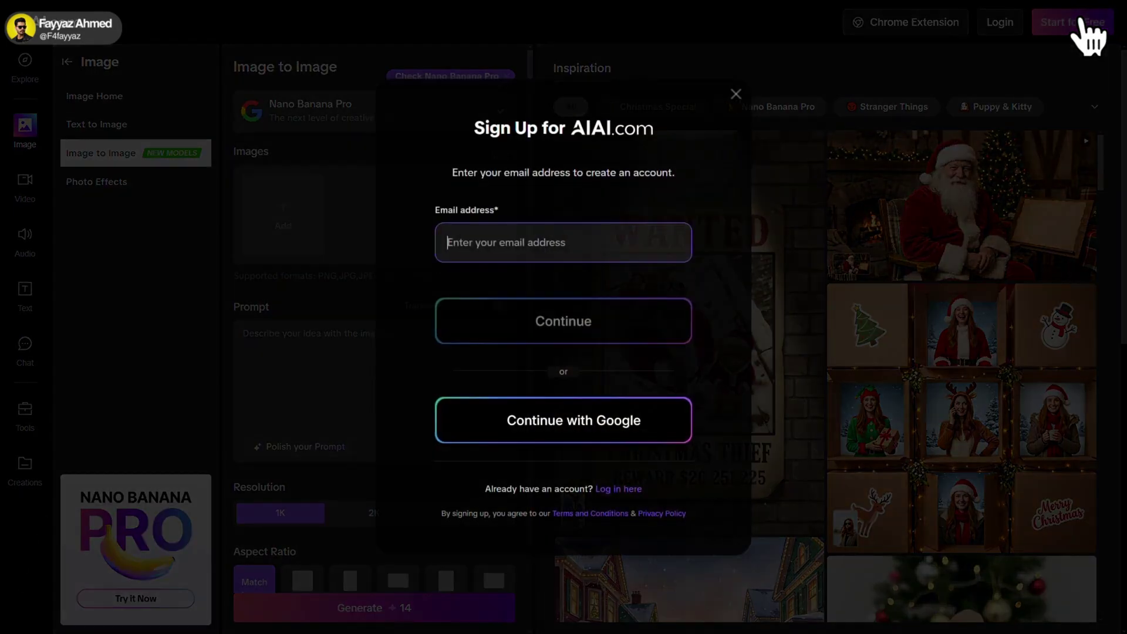
click(611, 422)
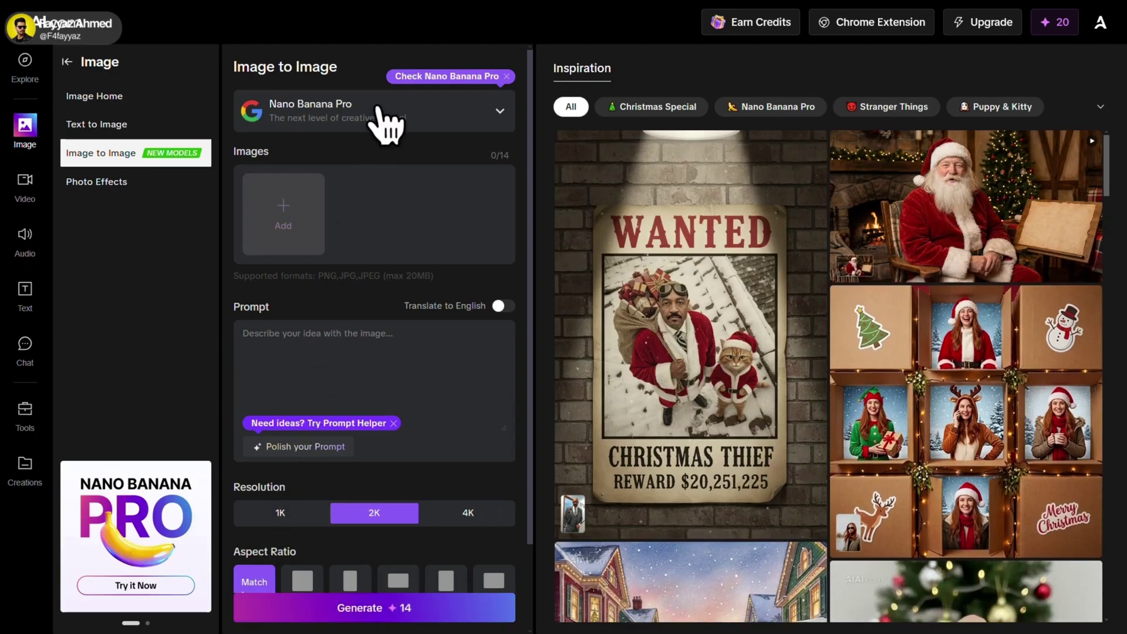
click(387, 123)
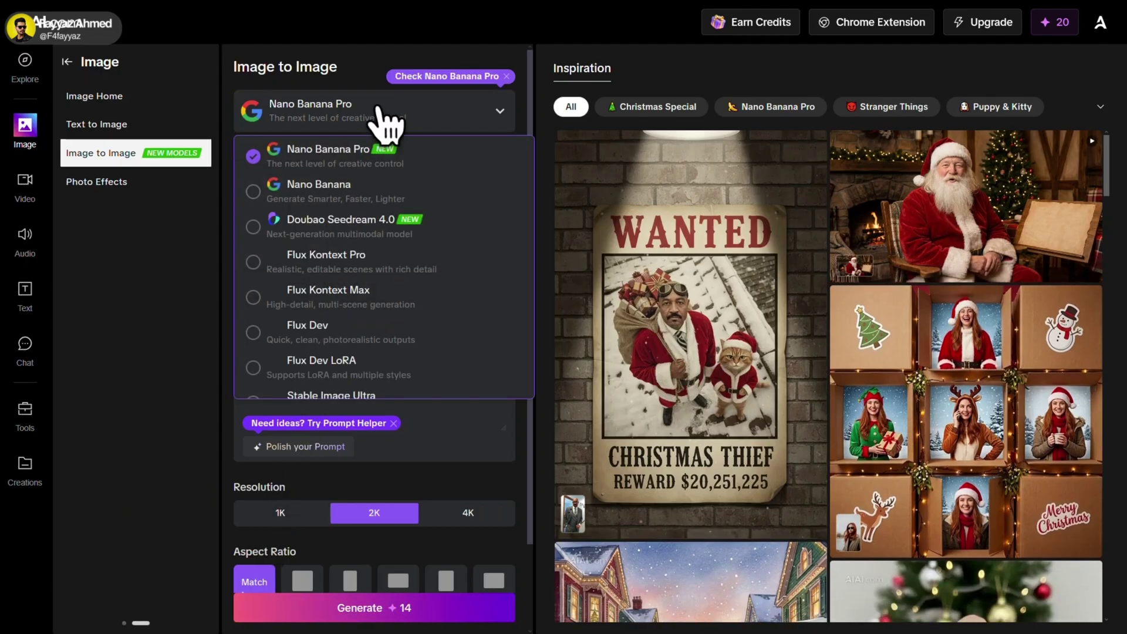
click(397, 169)
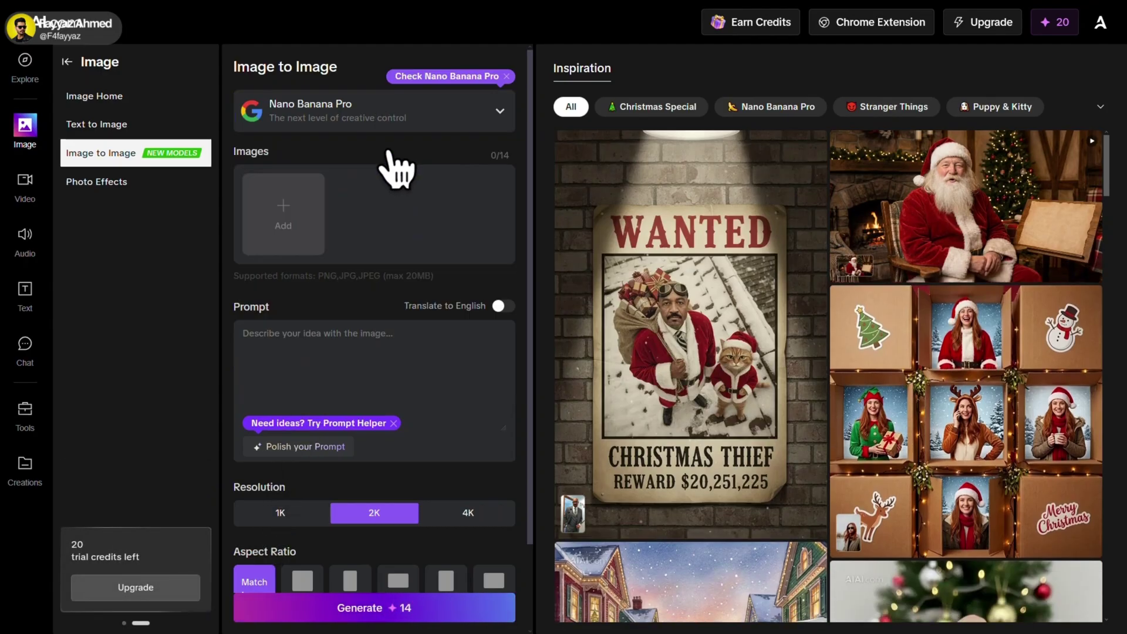
click(294, 226)
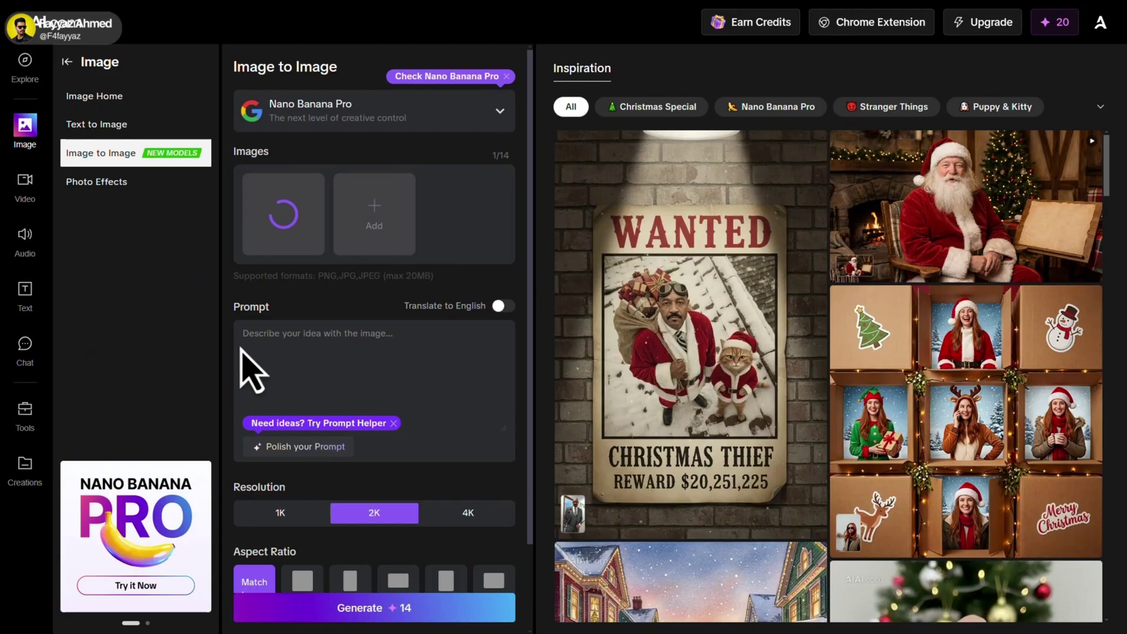
Paste the portrait description prompt into the prompt box
click(433, 362)
key(ctrl+v)
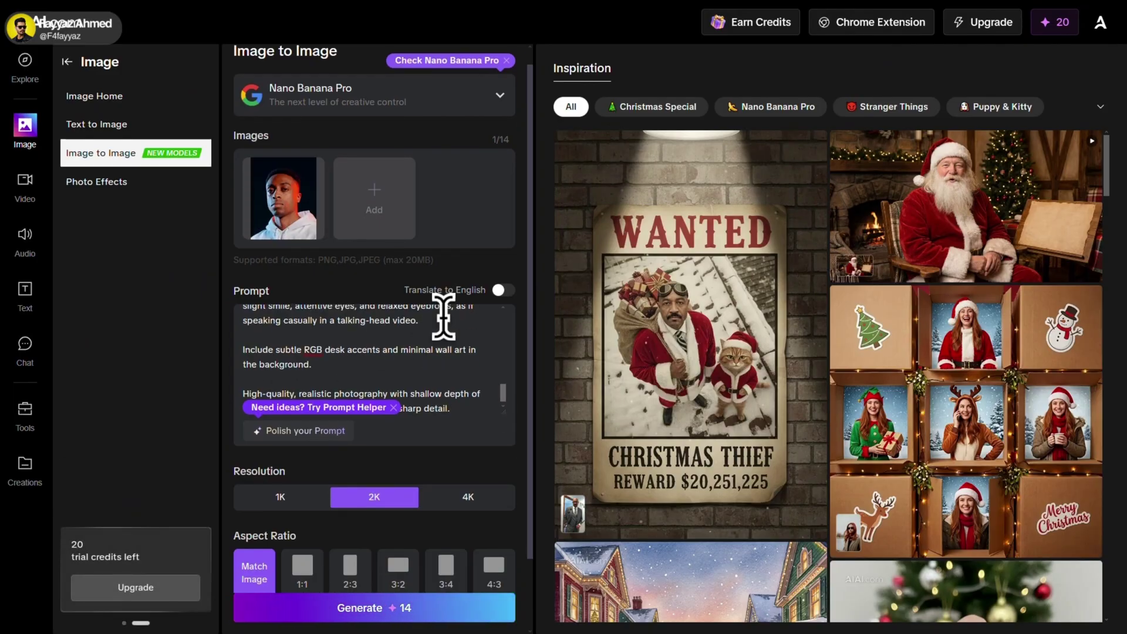
scroll(444, 317, down, 2)
Generate the portrait at 2K resolution with a 16:9 aspect ratio
click(273, 422)
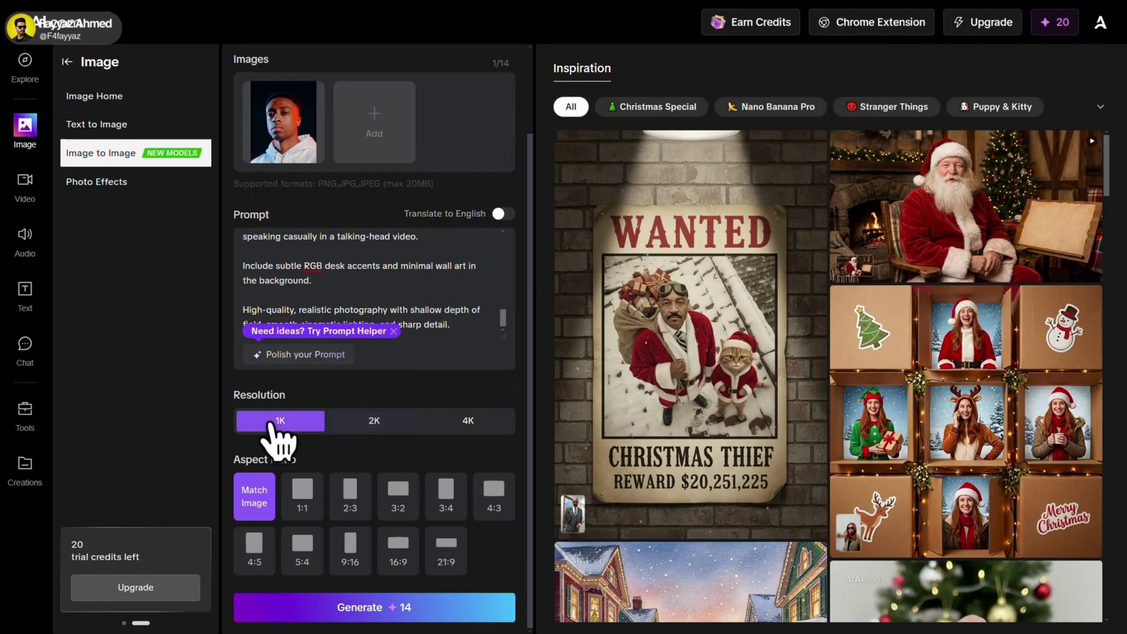
click(388, 422)
click(473, 422)
click(375, 421)
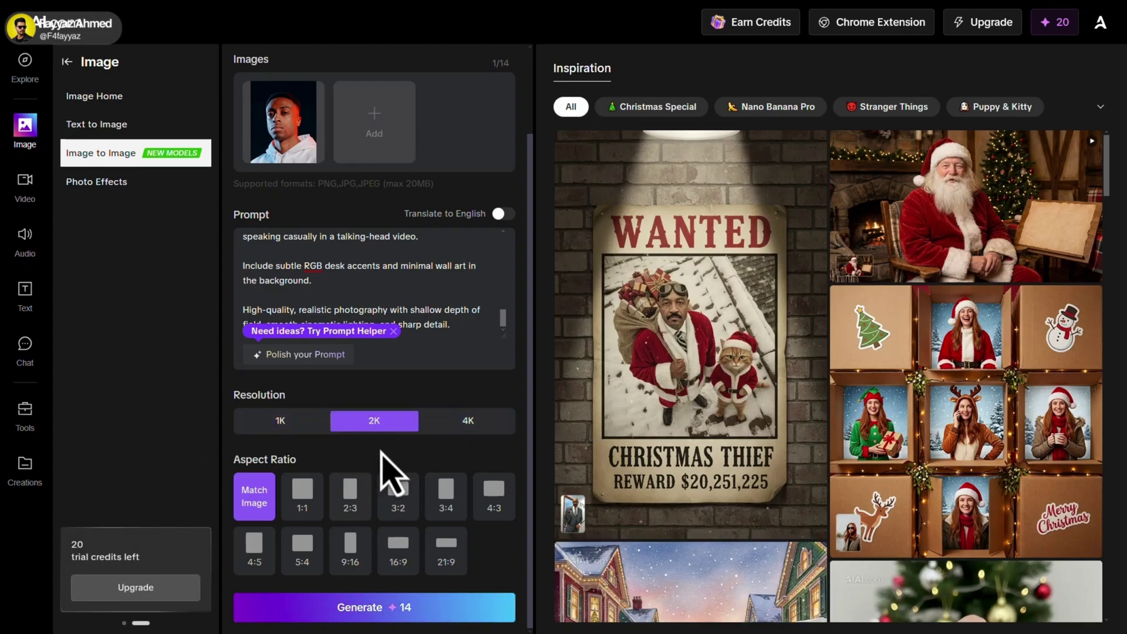
click(405, 570)
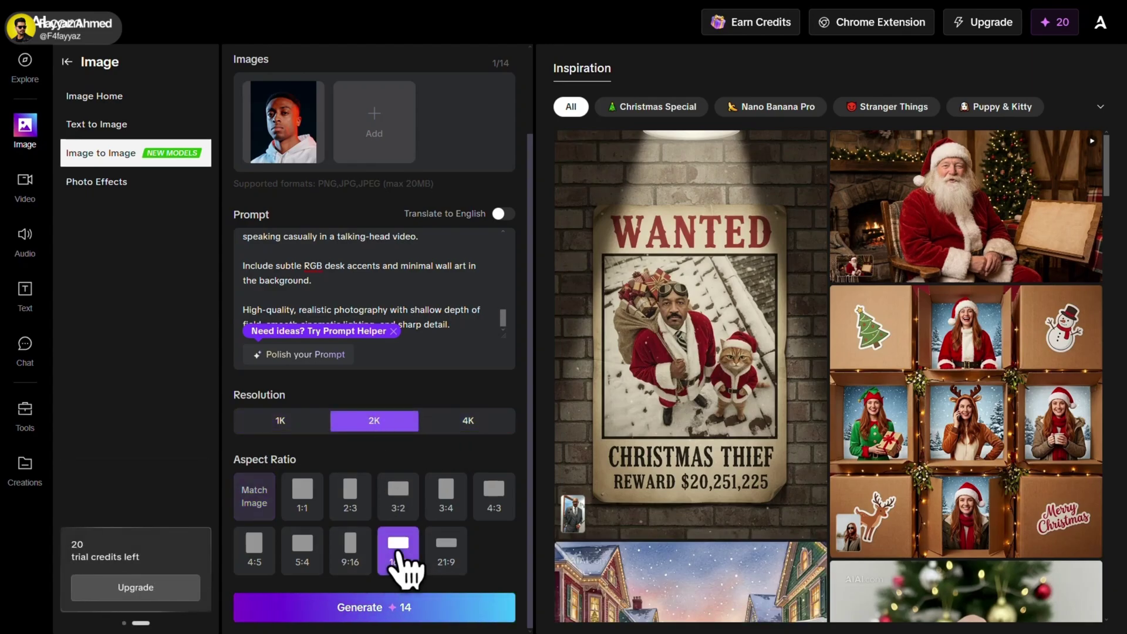
click(418, 609)
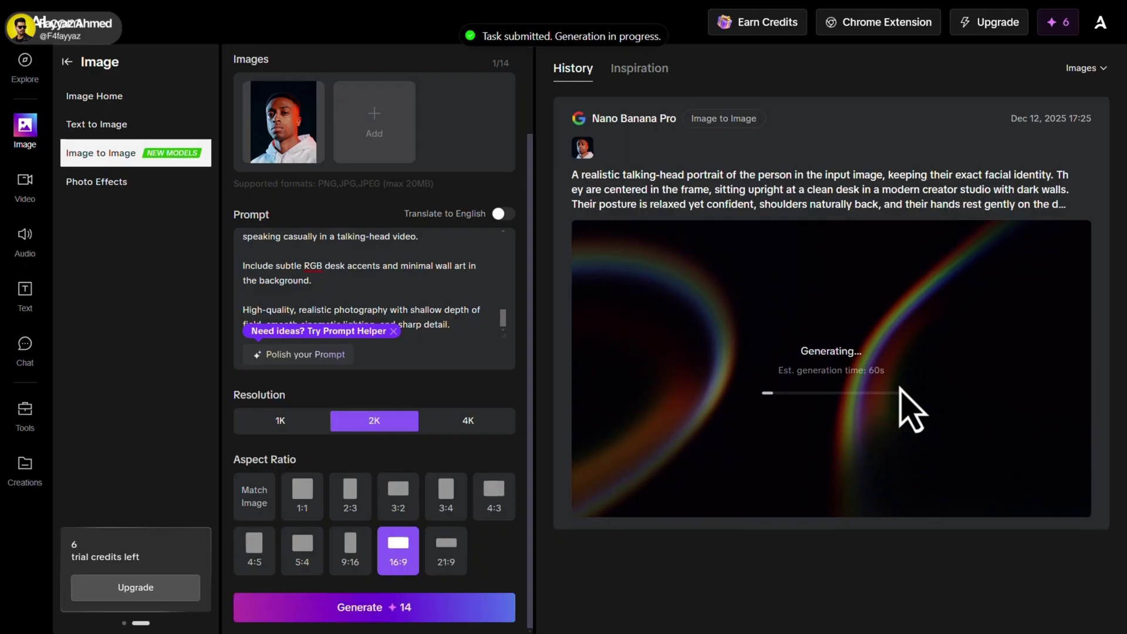